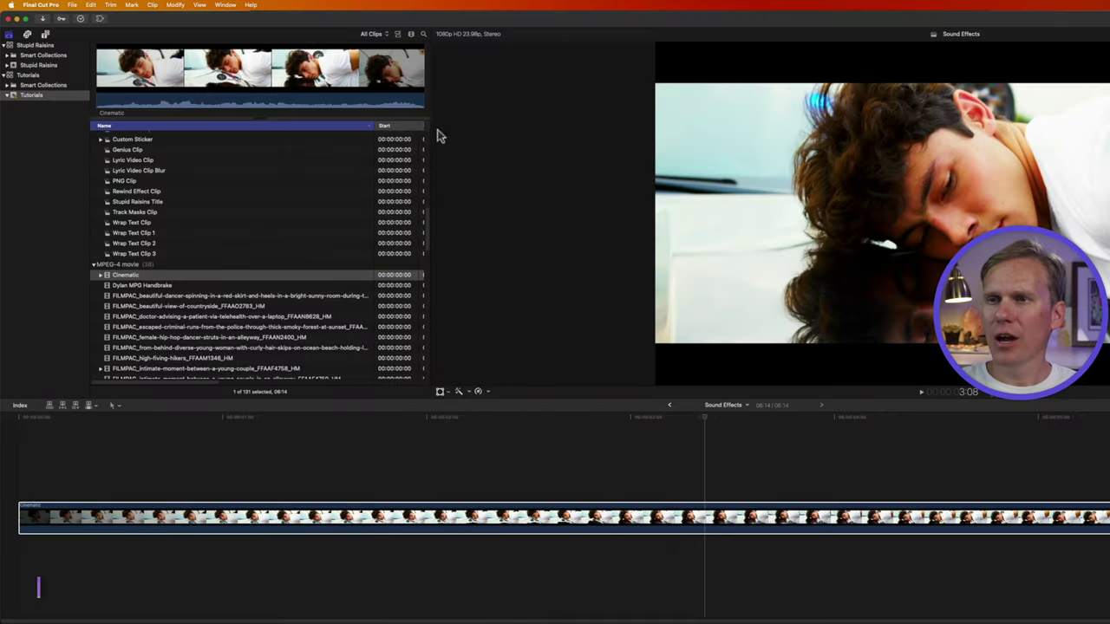
Open the Photos, Videos, and Audio browser with its sidebar showing.
left_click(224, 5)
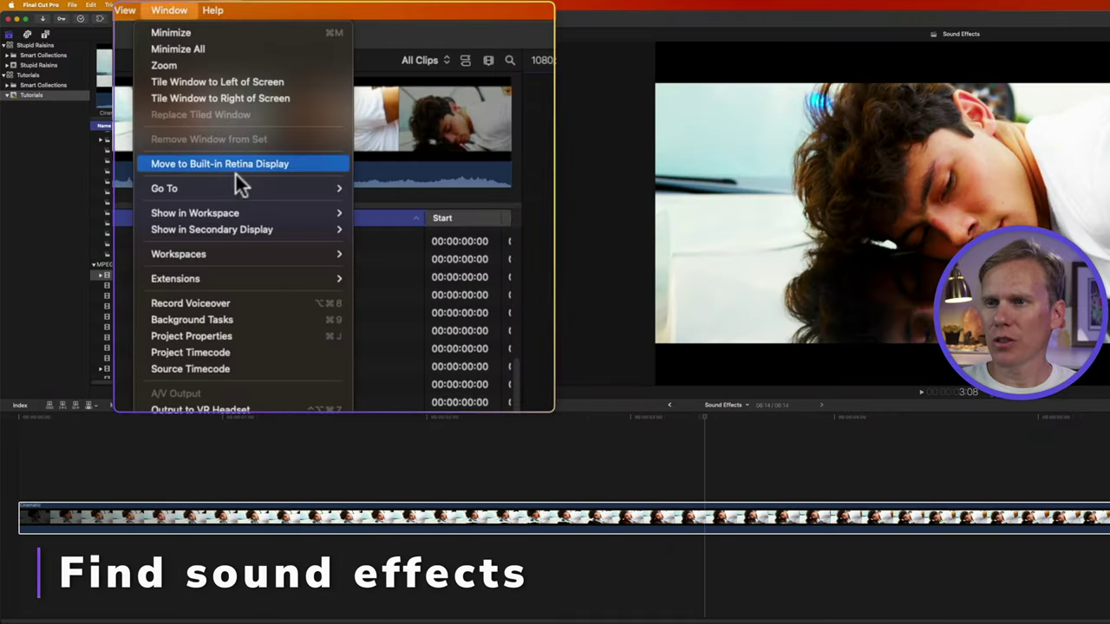
mouse_move(239, 184)
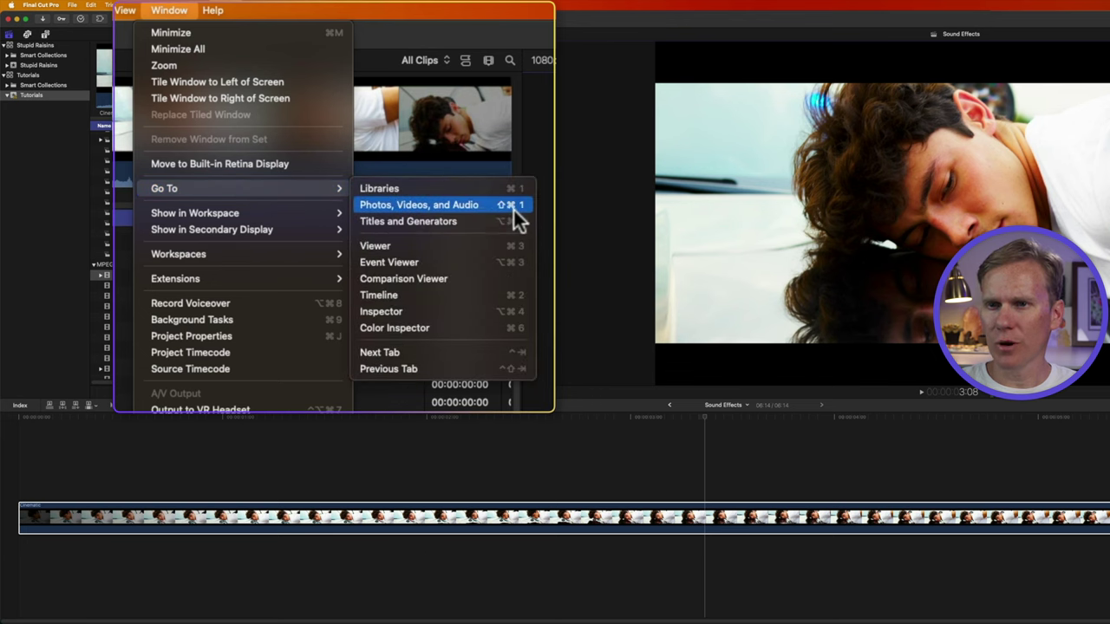
key("shift+super+1")
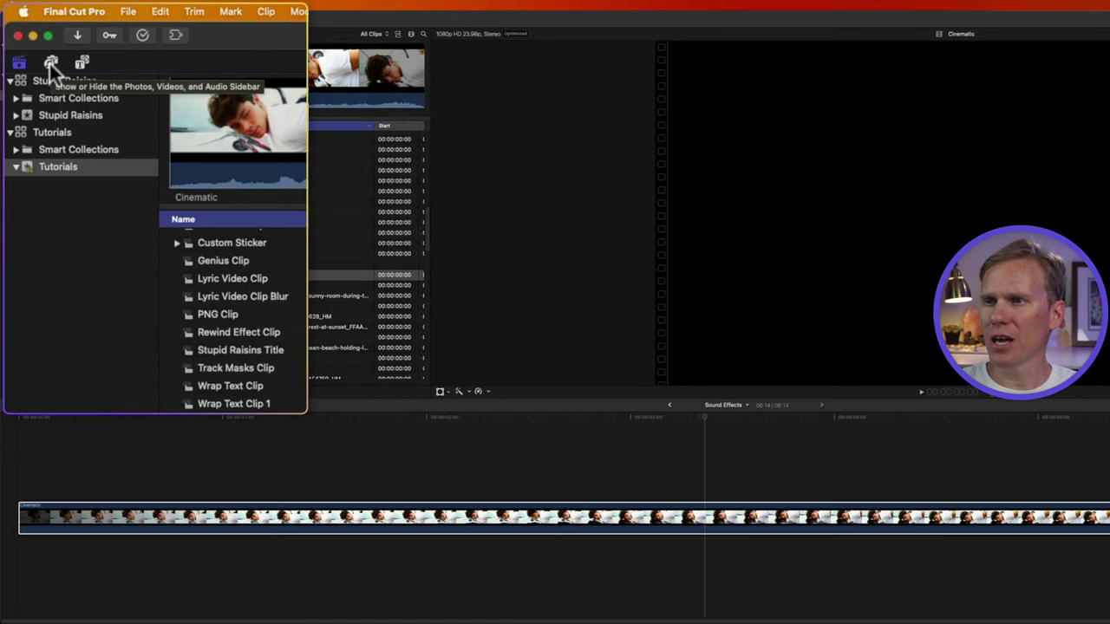
left_click(49, 62)
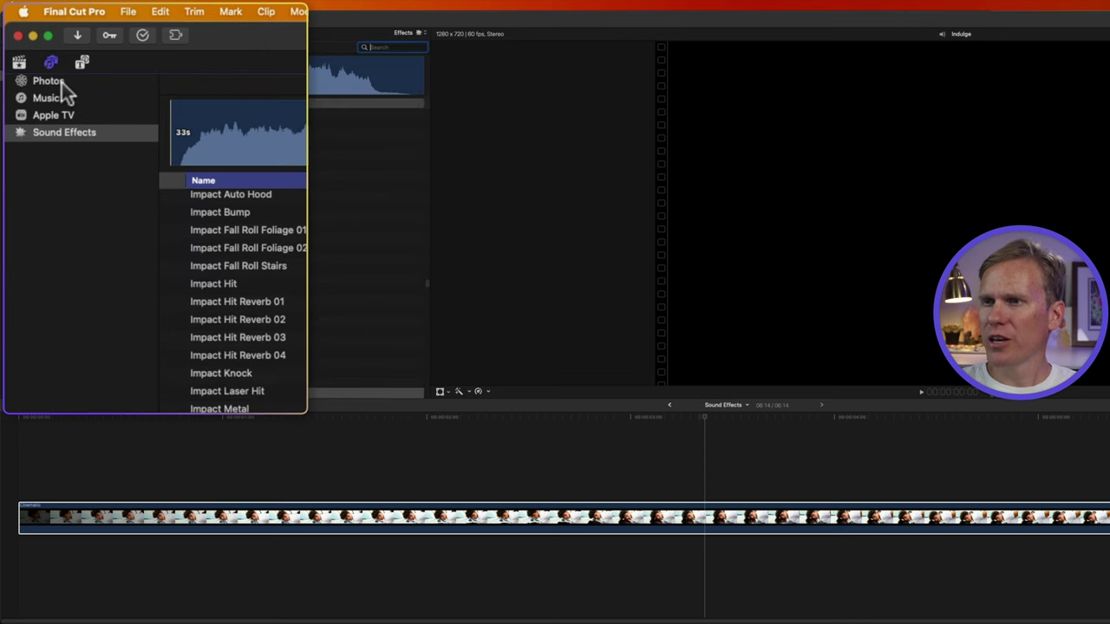
Show the built-in Sound Effects library and scroll through its sounds.
left_click(113, 134)
scroll(427, 133, "down", 10)
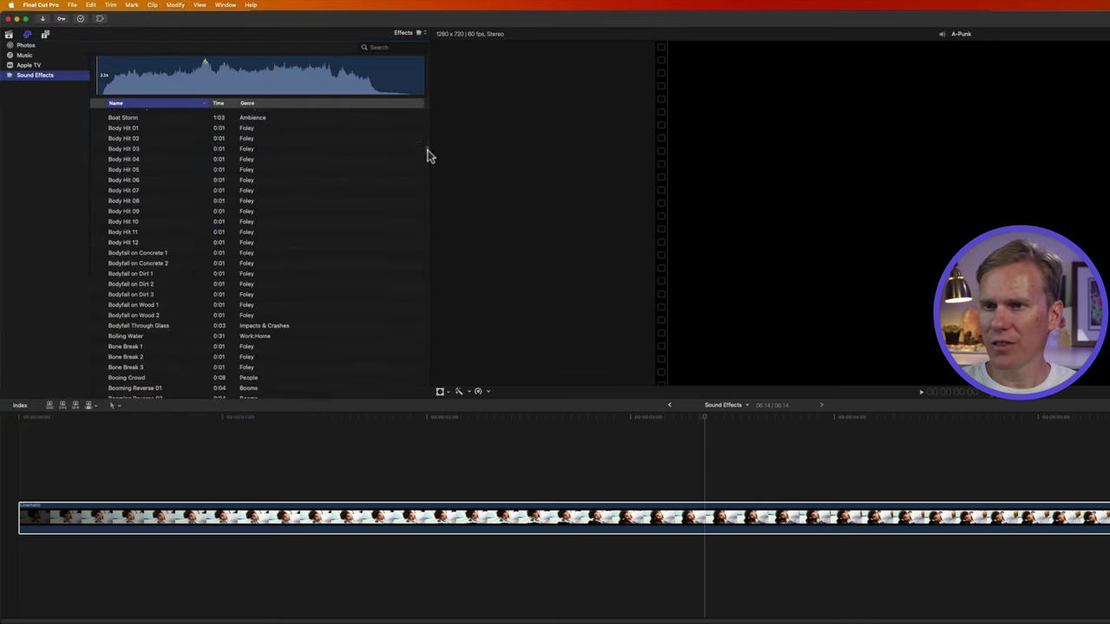
left_click_drag(427, 156, 428, 235)
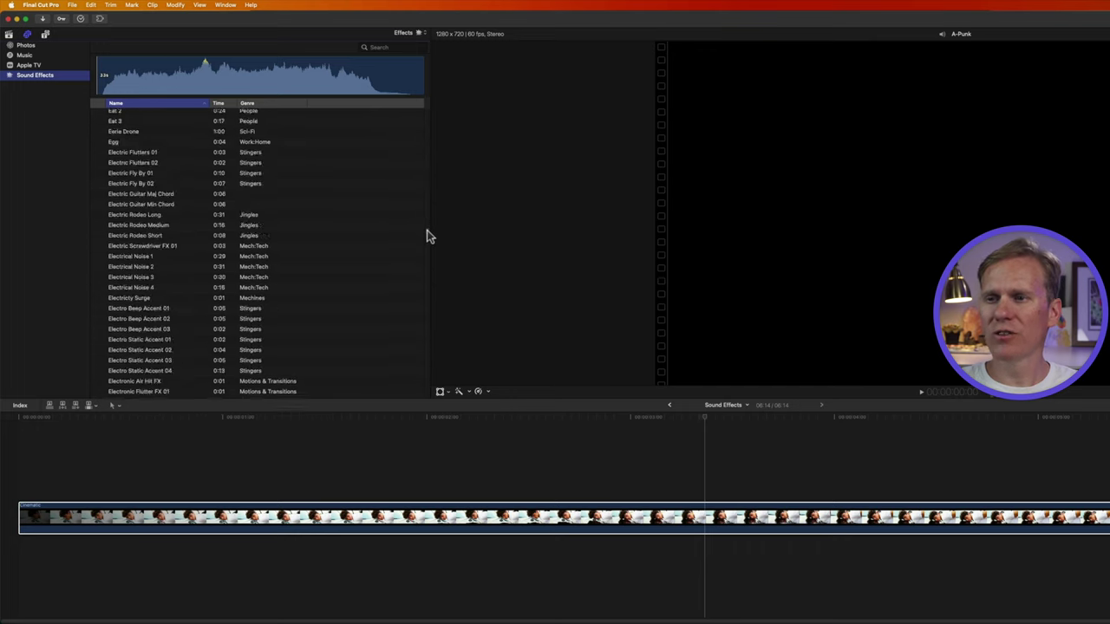
scroll(428, 234, "down", 5)
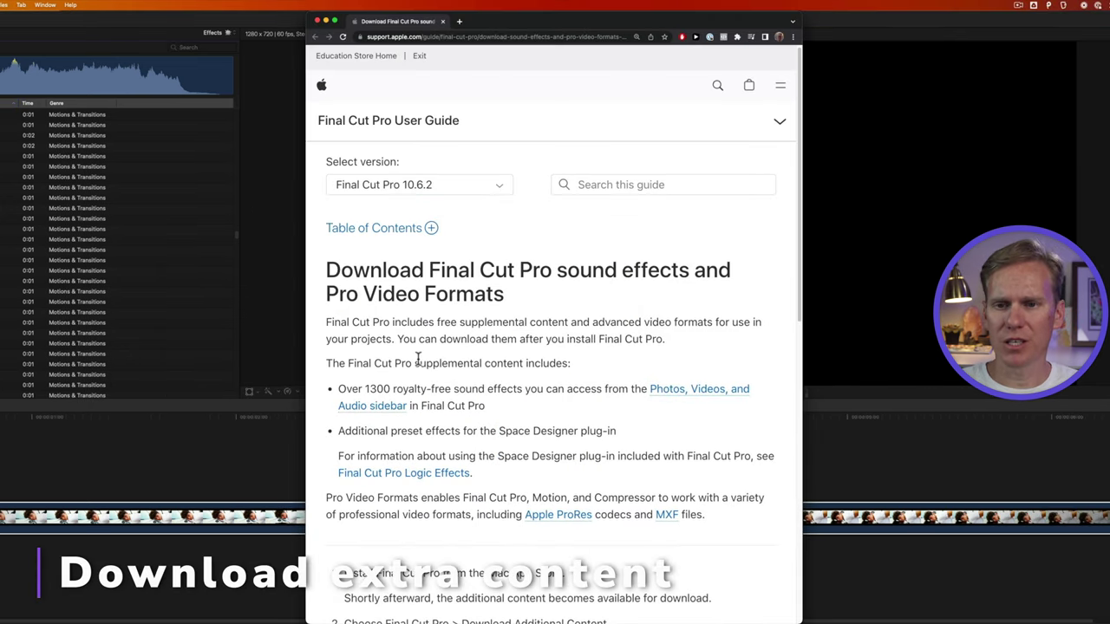
Read Apple's sound-effects download guide, highlighting the supplemental content and Pro Video Formats lines.
left_click_drag(415, 364, 540, 364)
scroll(479, 315, "down", 3)
left_click(390, 254)
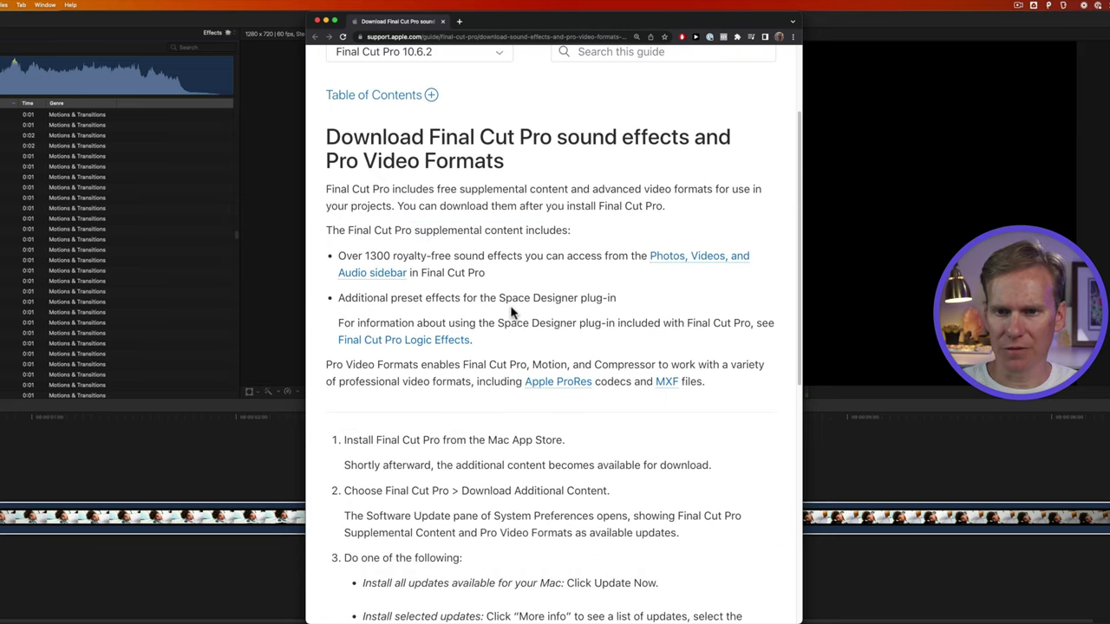
left_click_drag(328, 365, 420, 365)
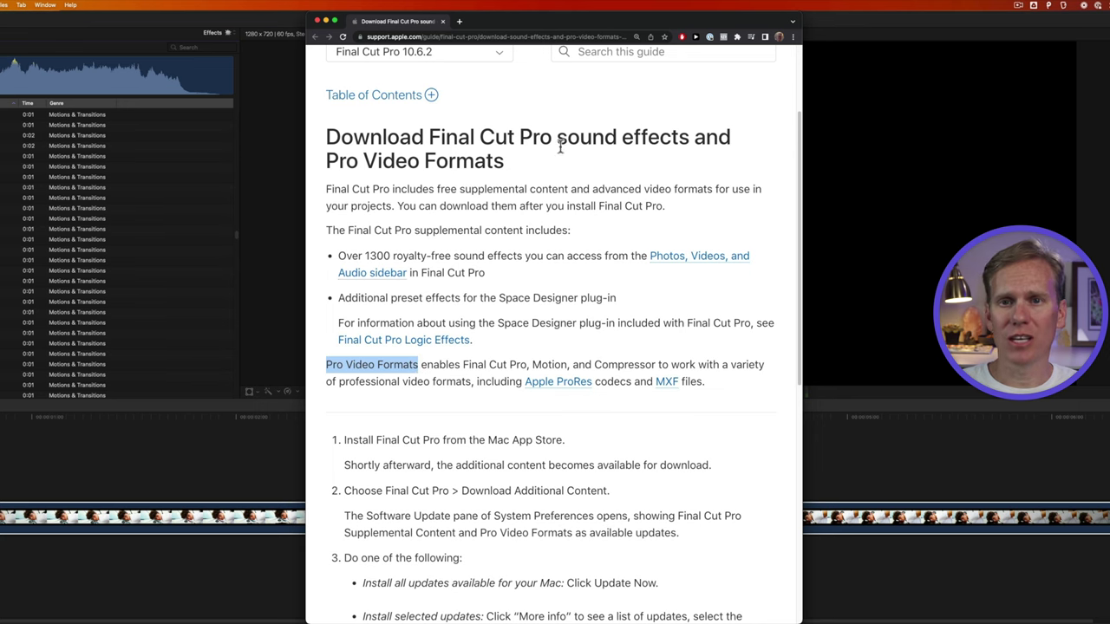
left_click(556, 179)
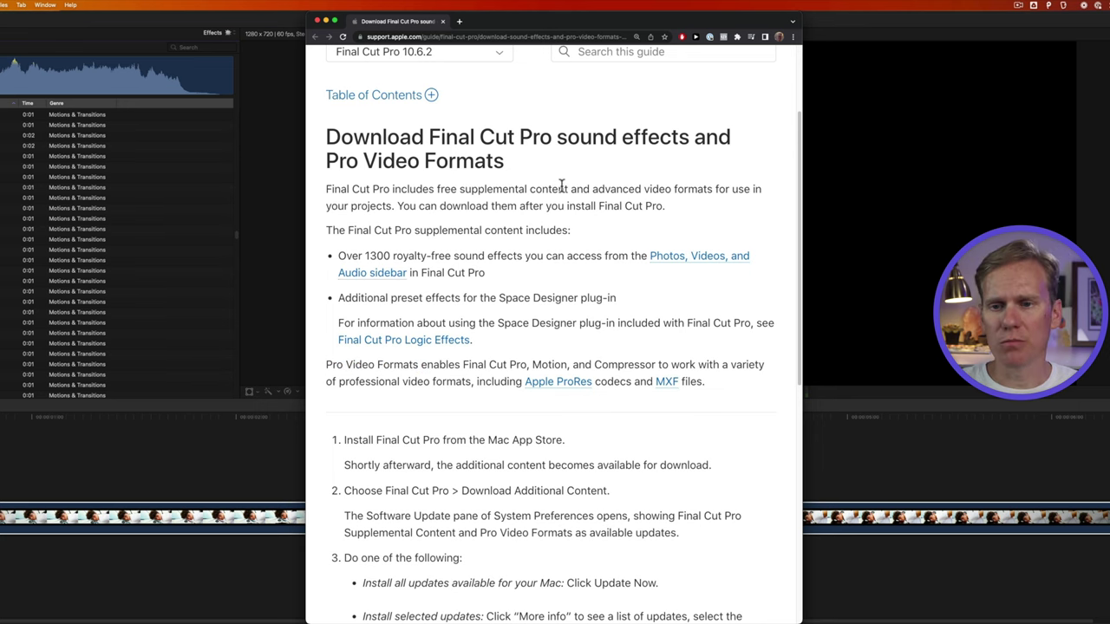
scroll(562, 185, "down", 5)
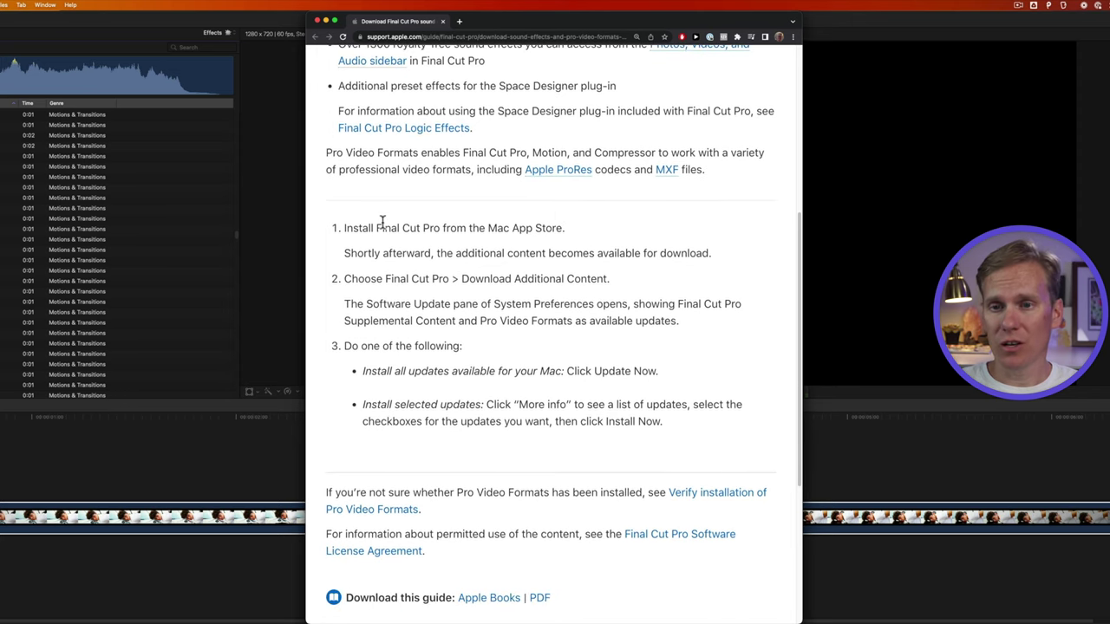
left_click(260, 237)
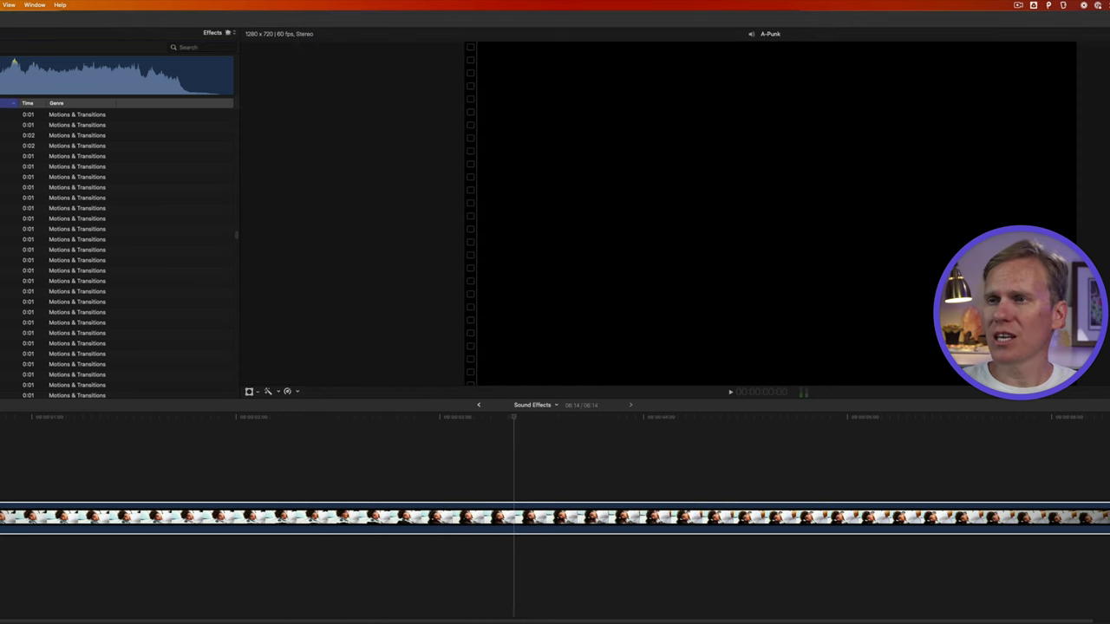
Choose Final Cut Pro > Download Additional Content to bring up Software Update.
key("super+shift+1")
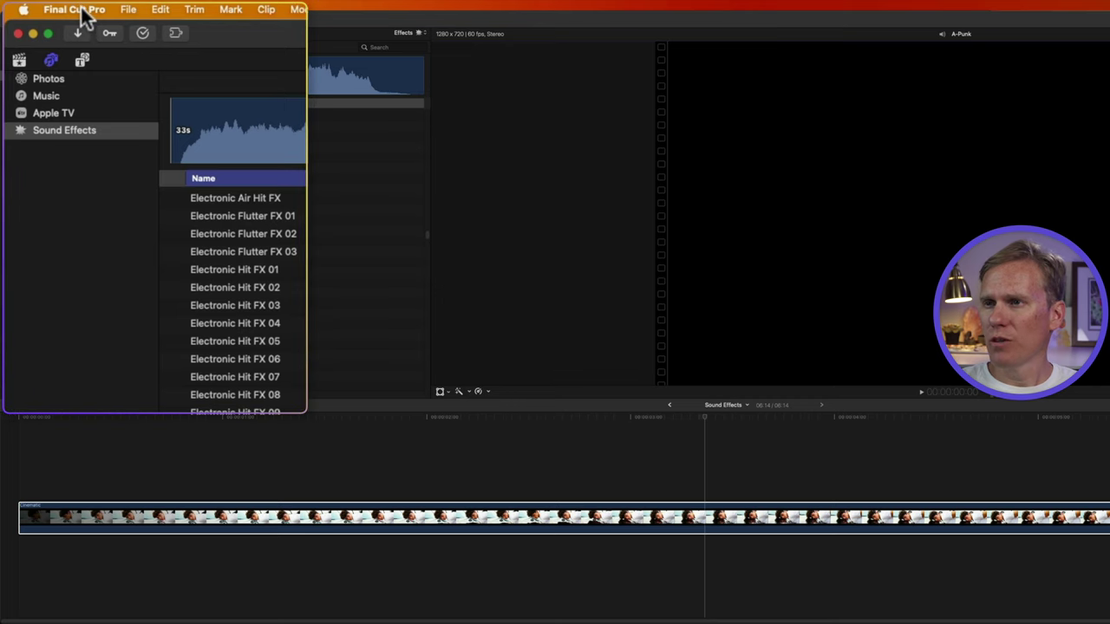
left_click(82, 178)
left_click(83, 10)
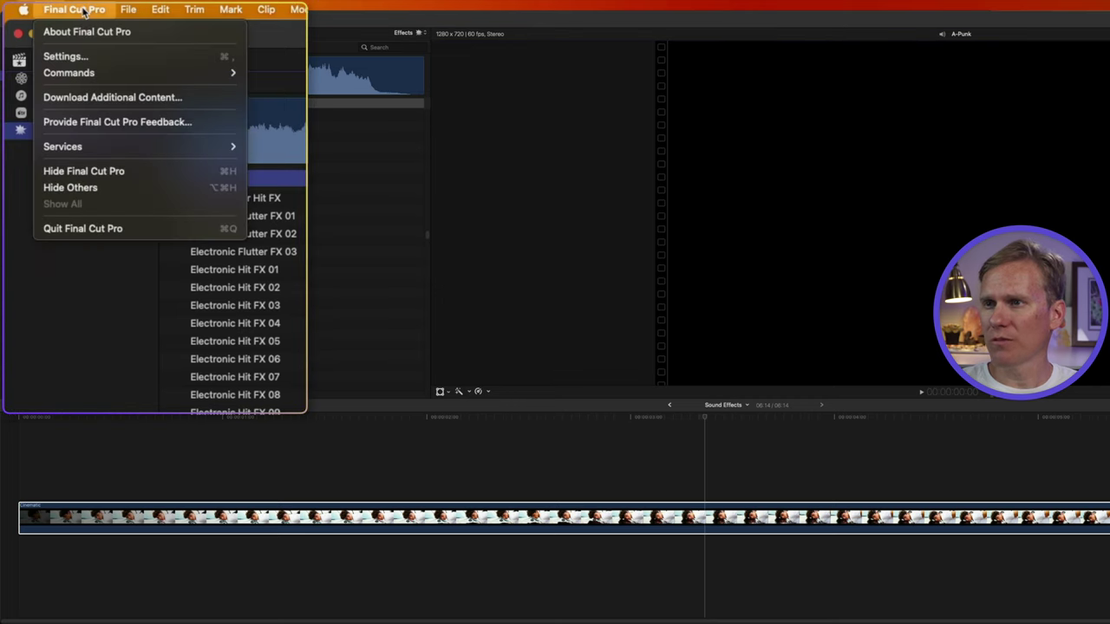
left_click(204, 97)
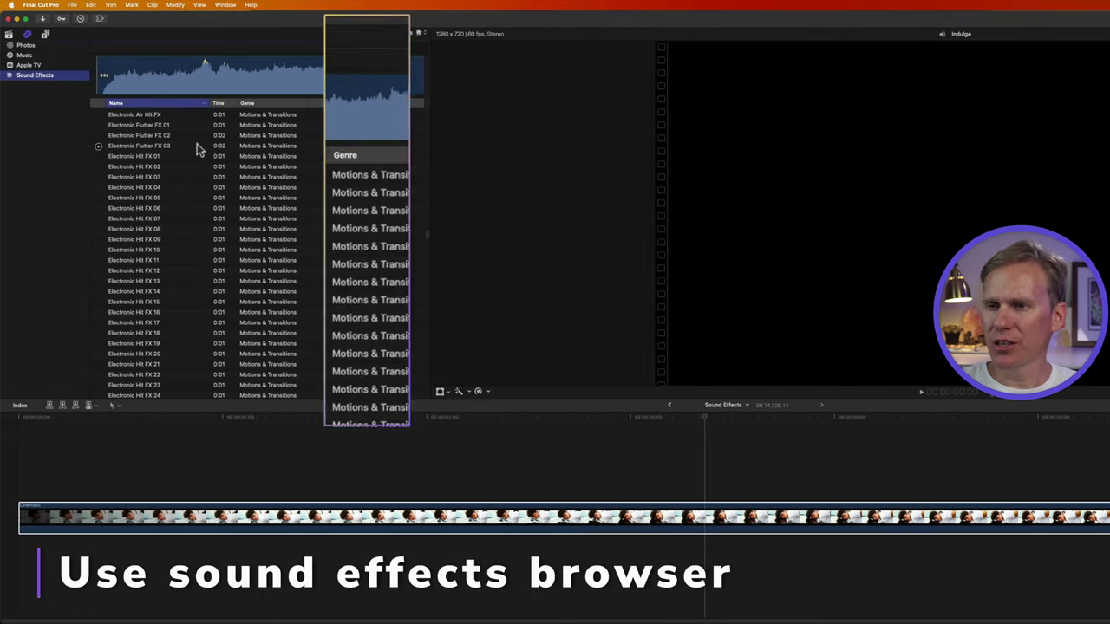
Audition Electric Flutters 02, replaying it from a chosen point in its waveform.
scroll(215, 299, "down", 15)
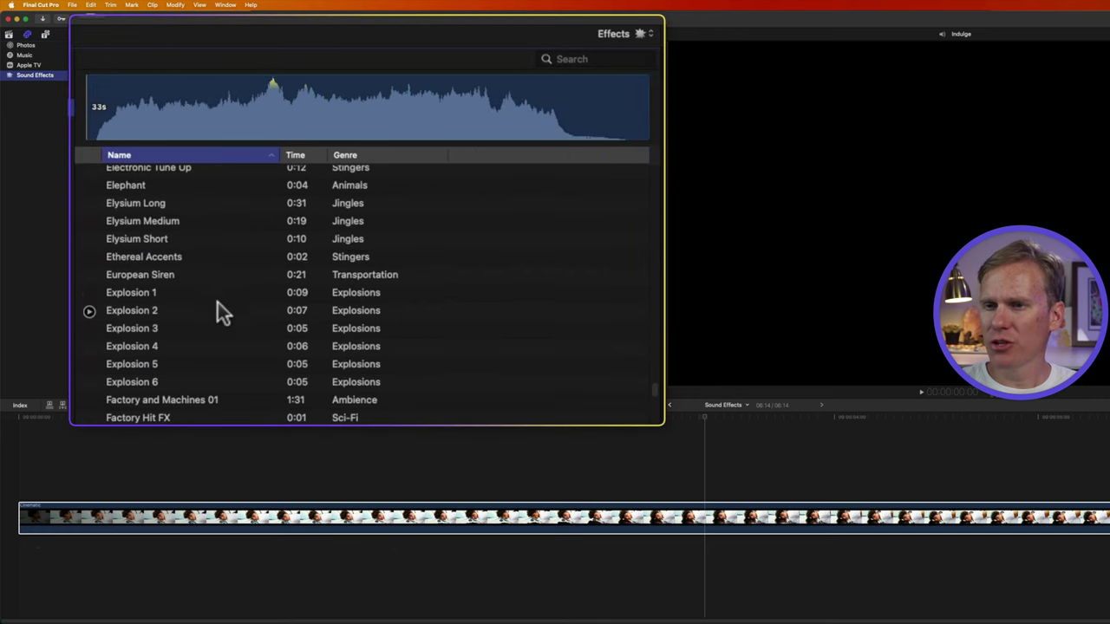
scroll(223, 308, "up", 20)
left_click(216, 234)
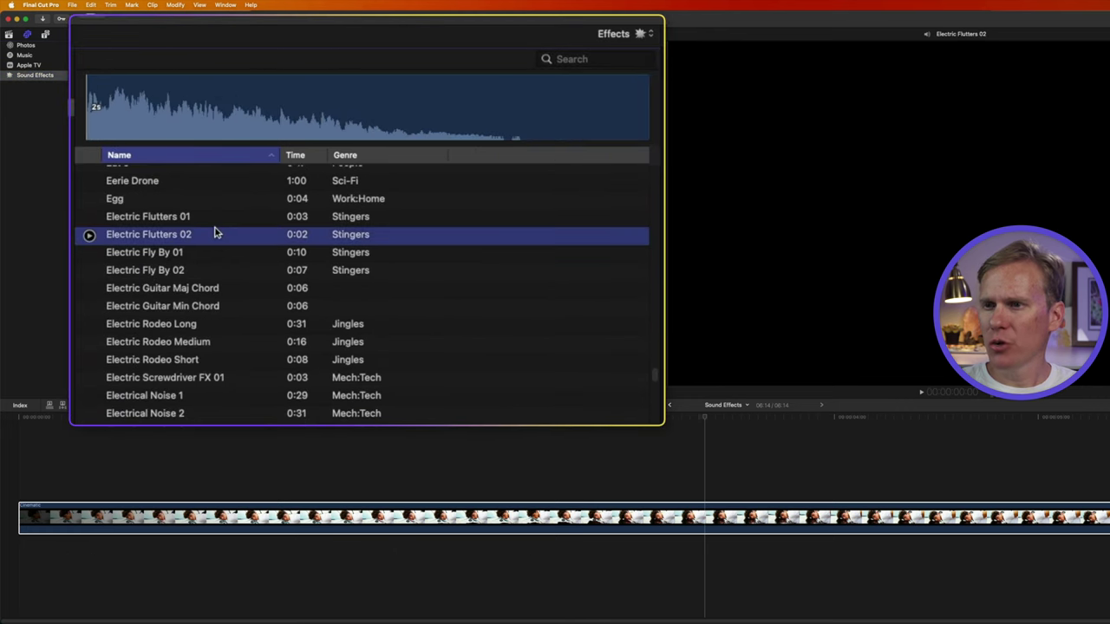
left_click(205, 233)
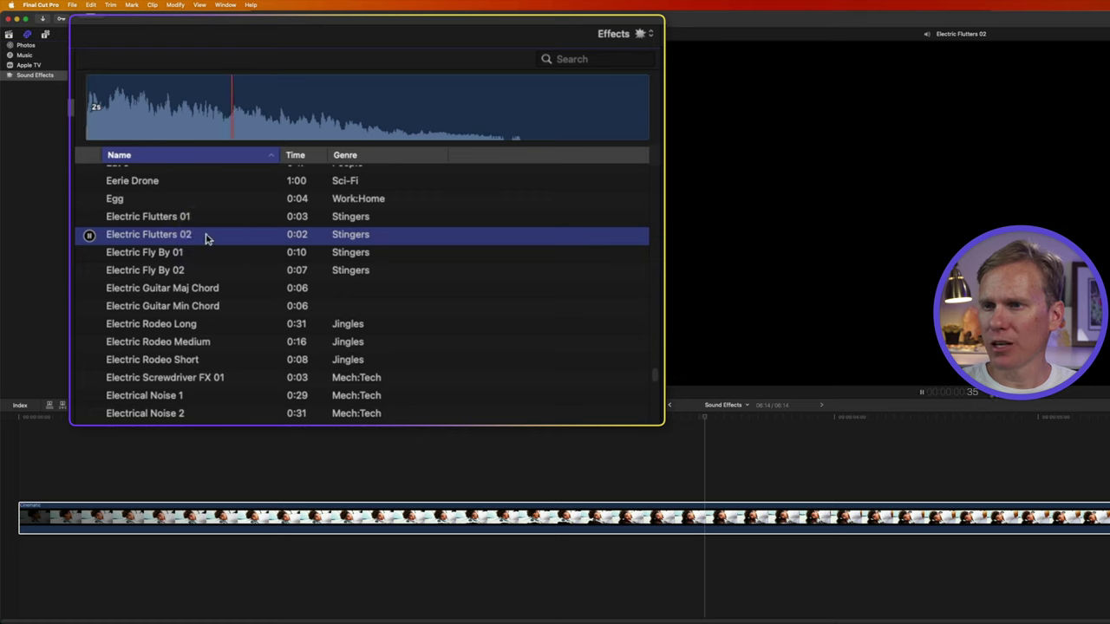
left_click(89, 237)
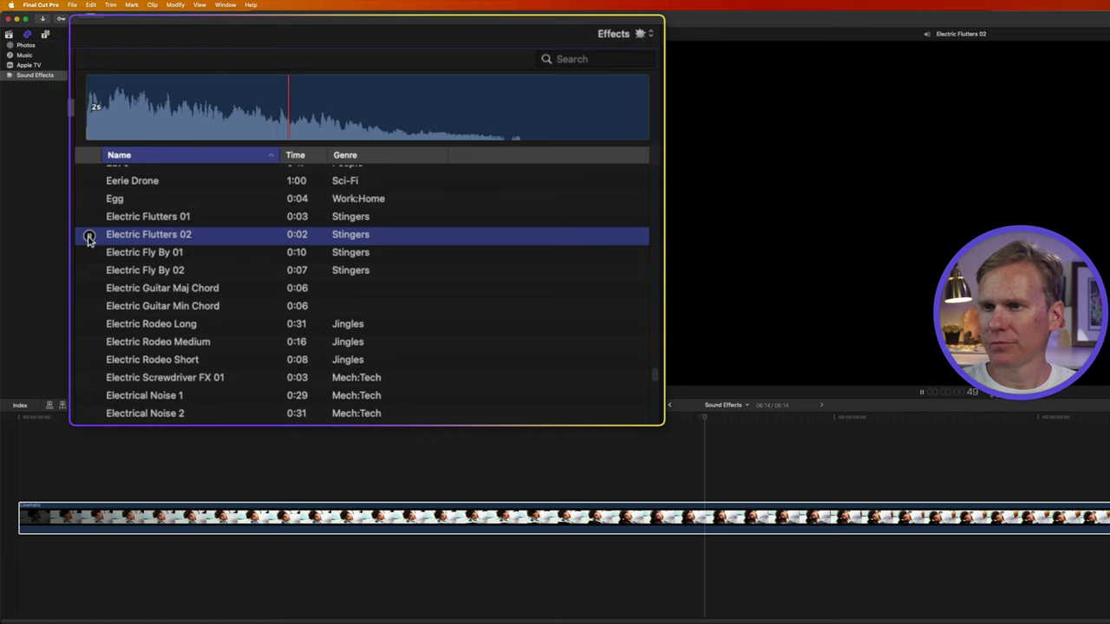
left_click(111, 104)
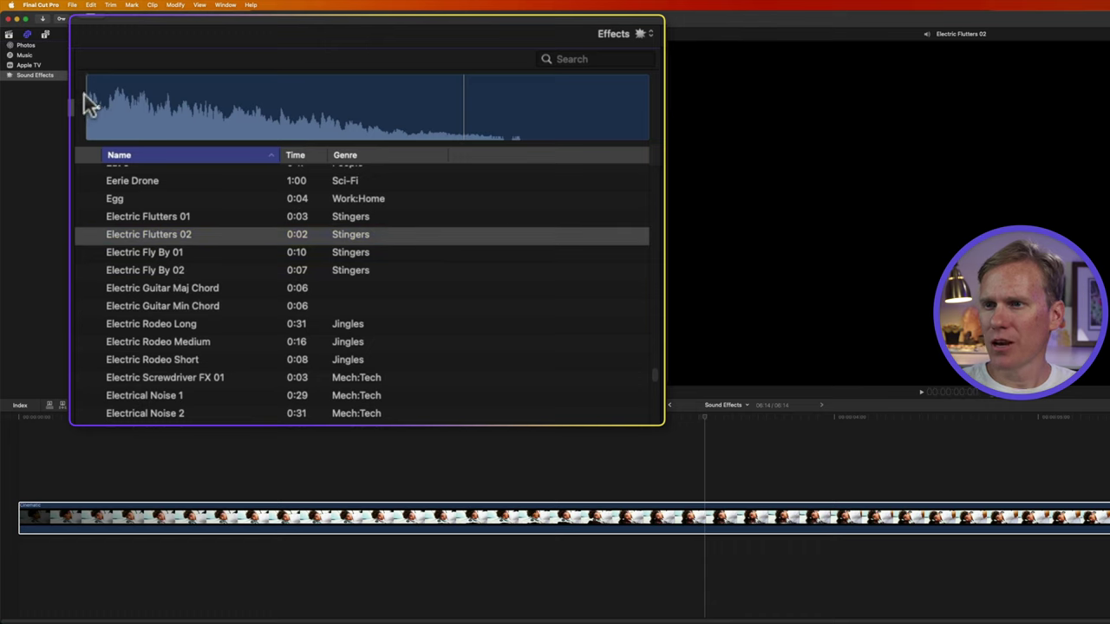
key("space")
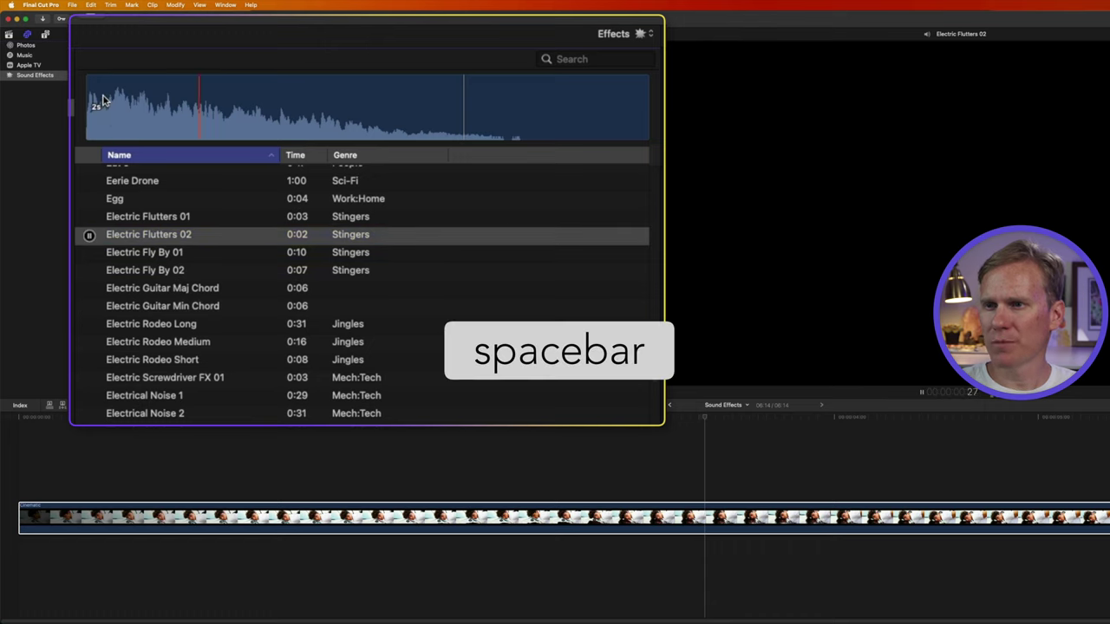
Search the sounds for 'car', preview Race Car Drive By, then clear the search.
left_click(255, 104)
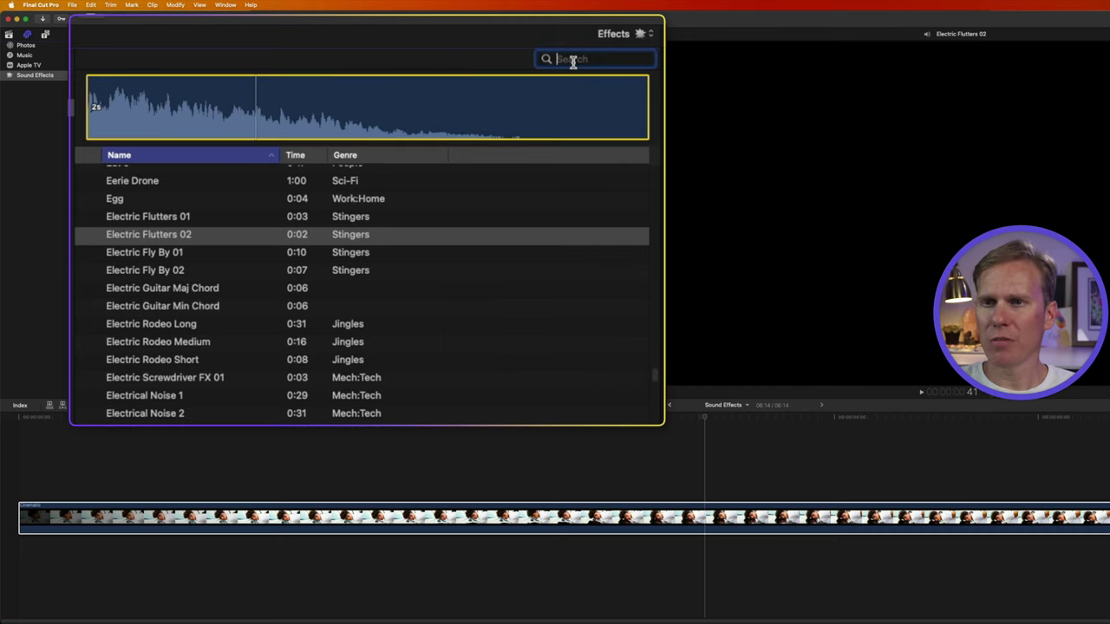
type("car")
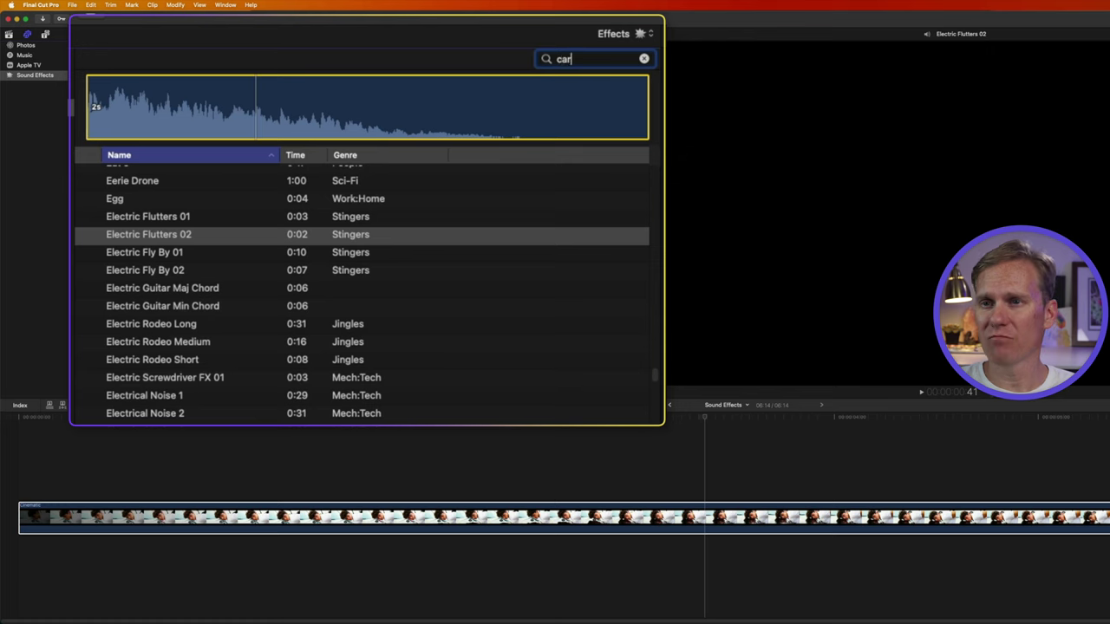
scroll(108, 384, "down", 10)
left_click(88, 384)
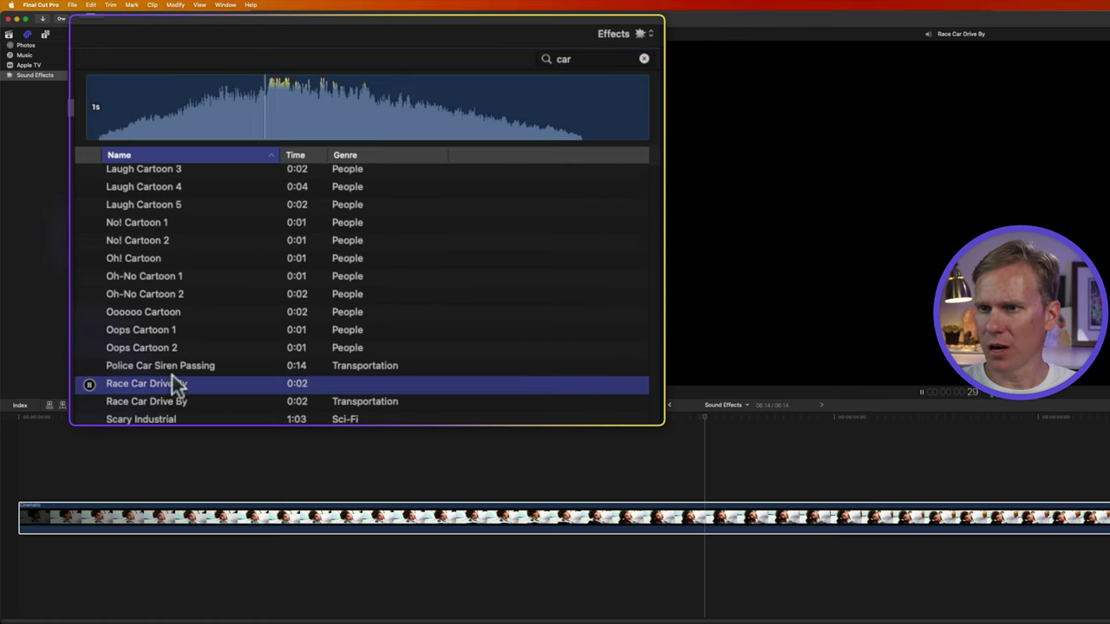
left_click(643, 59)
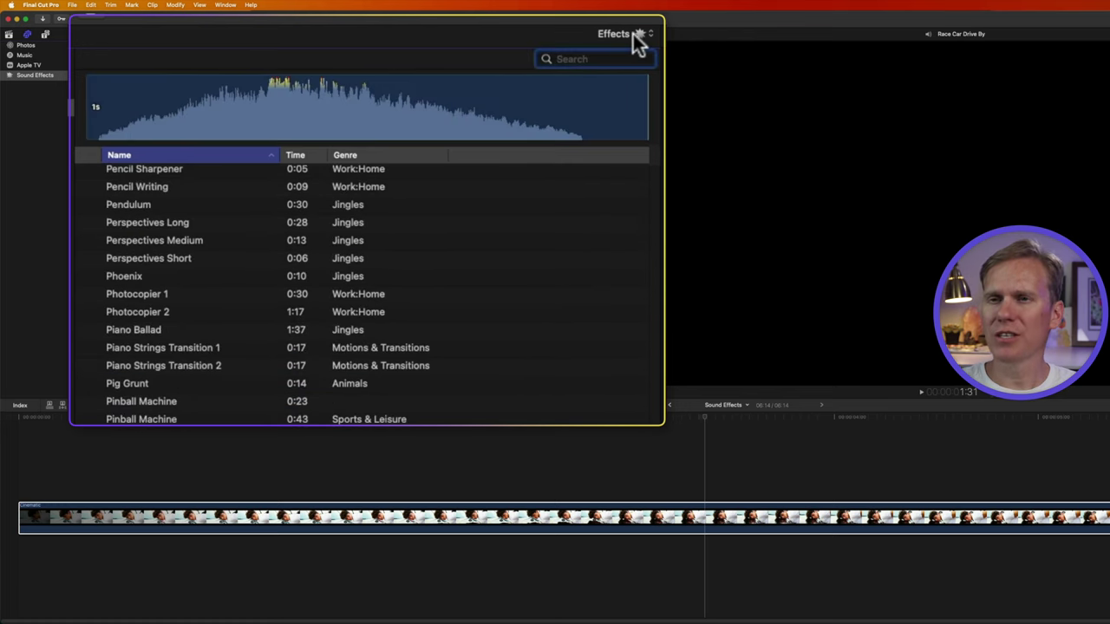
Browse the Sound Effects and Theme Music categories, then preview and stop Explosion 6.
left_click(633, 33)
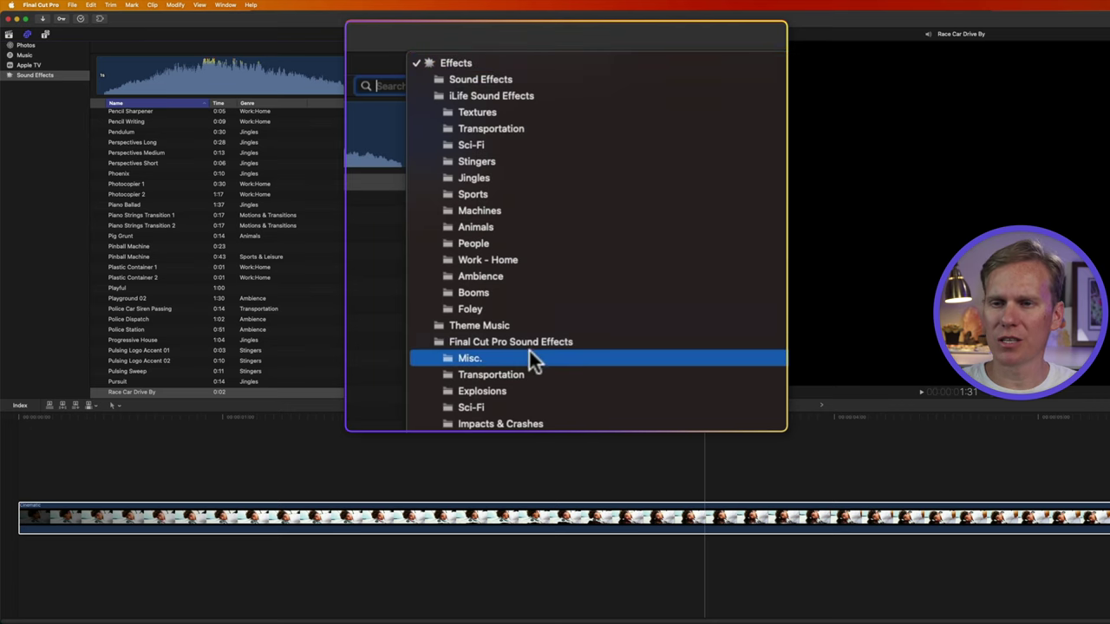
left_click(522, 79)
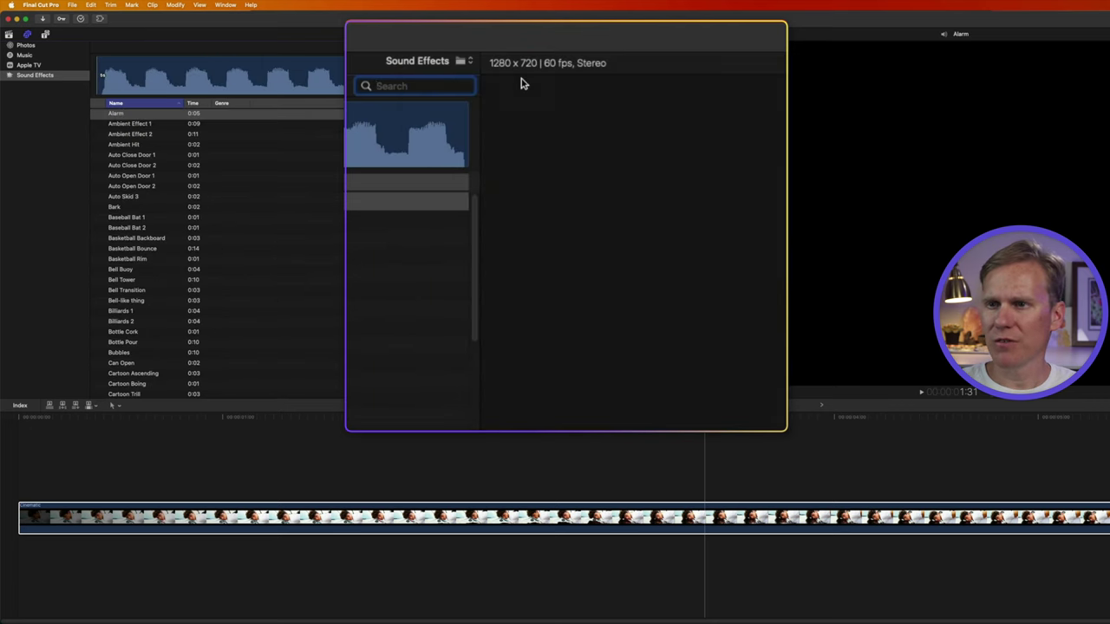
left_click(454, 61)
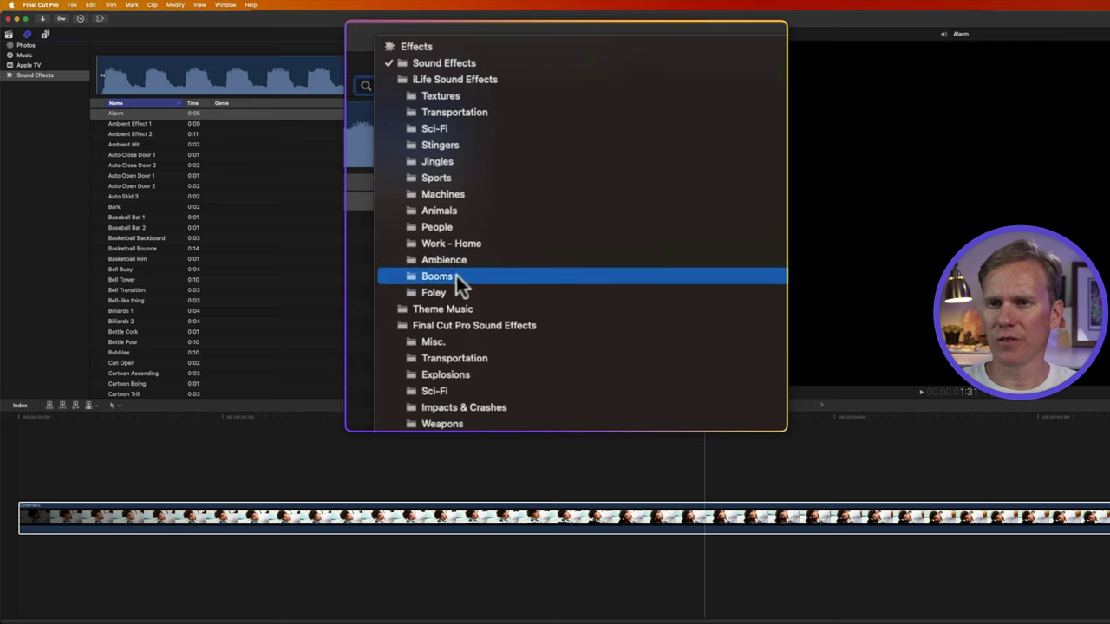
left_click(483, 310)
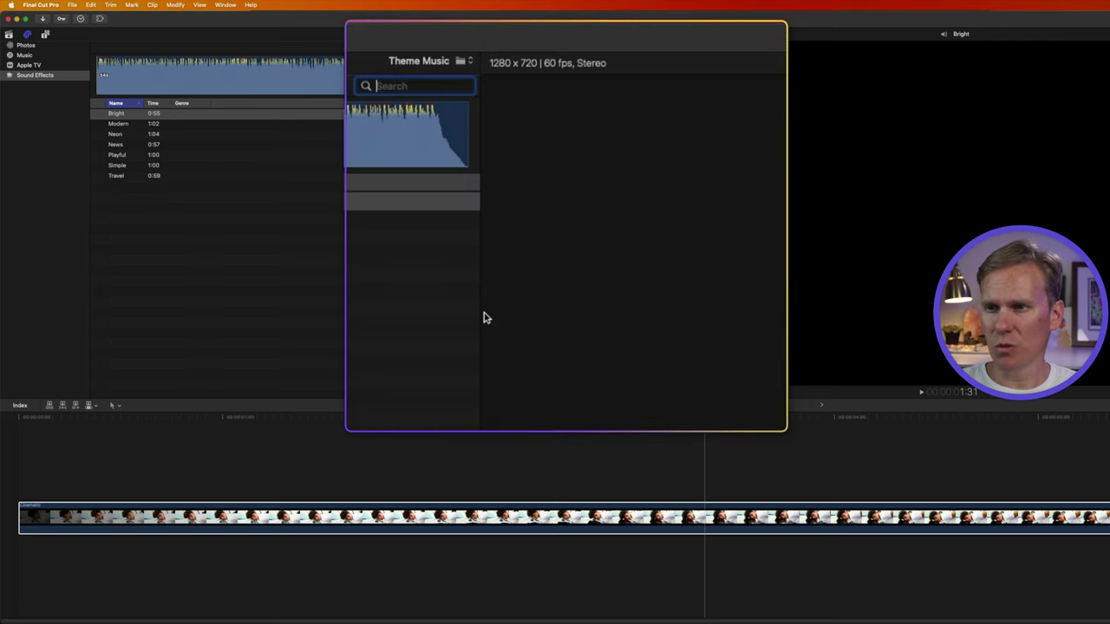
left_click(464, 63)
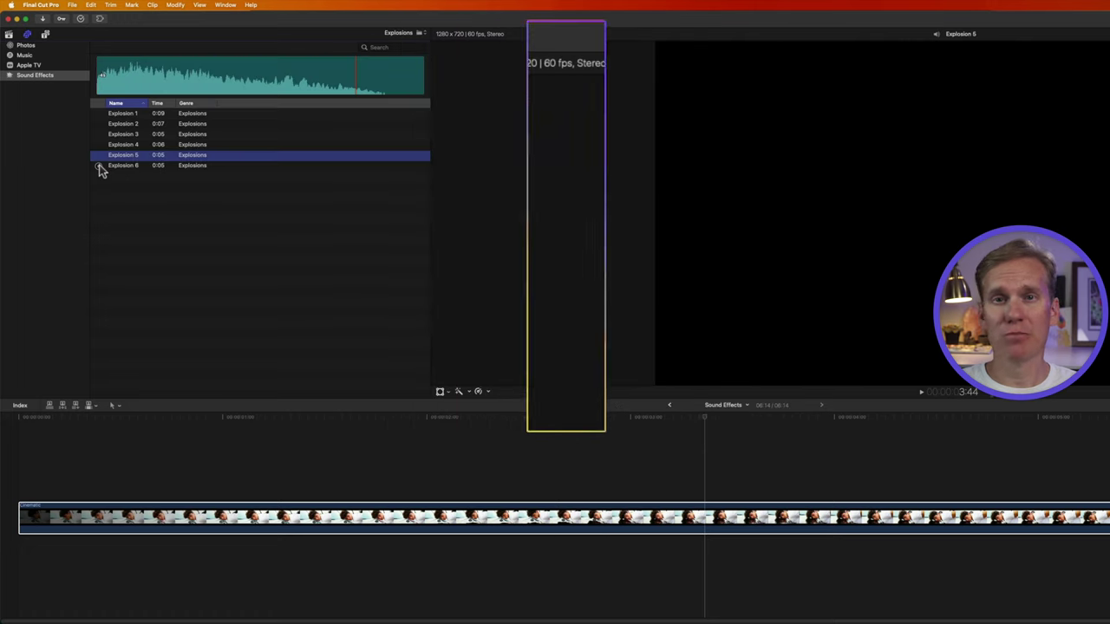
left_click(99, 166)
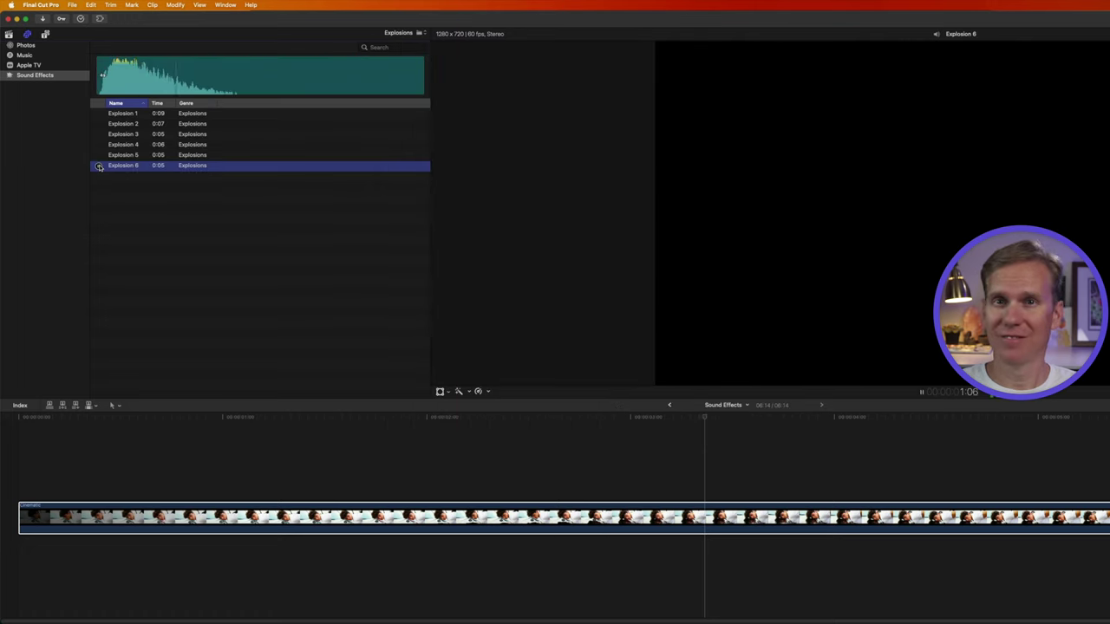
left_click(99, 166)
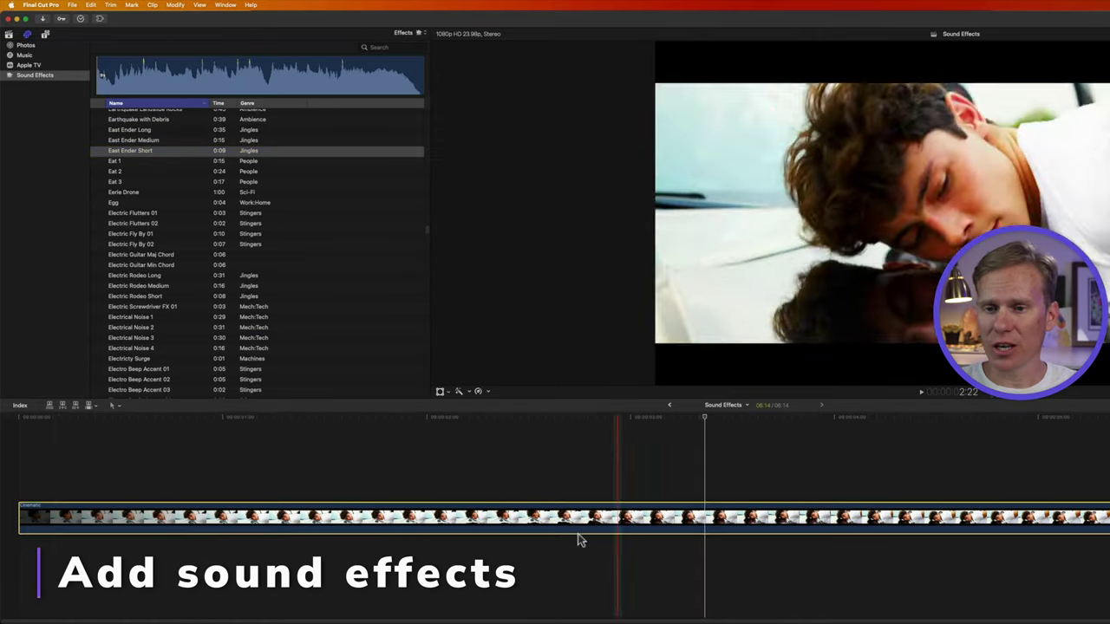
Play the timeline from near the start, then stop it.
left_click(25, 517)
key("space")
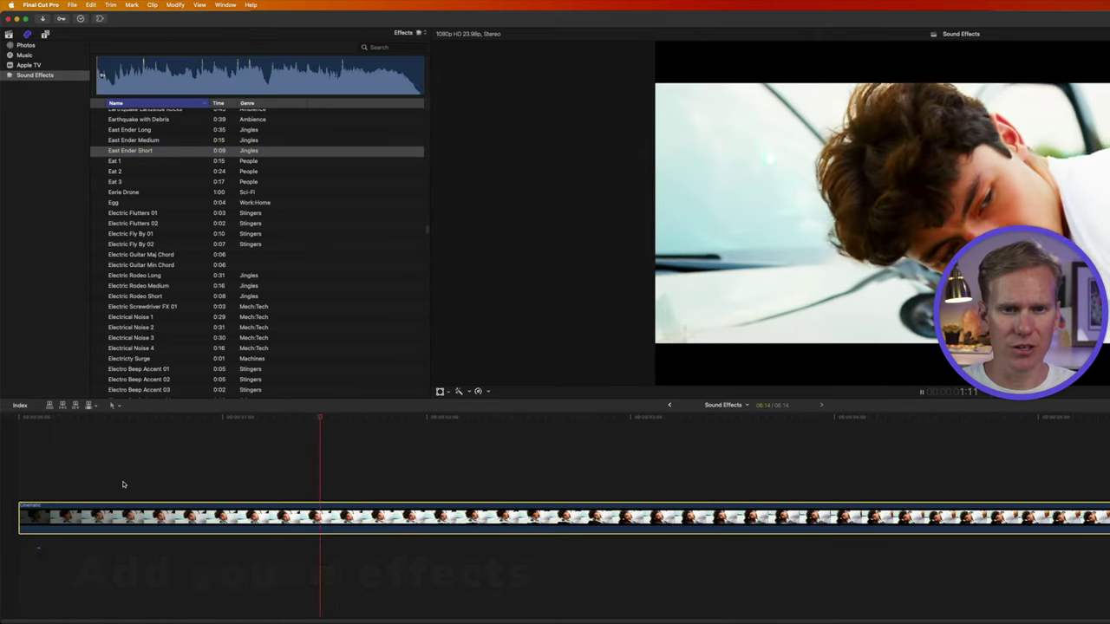
key("space")
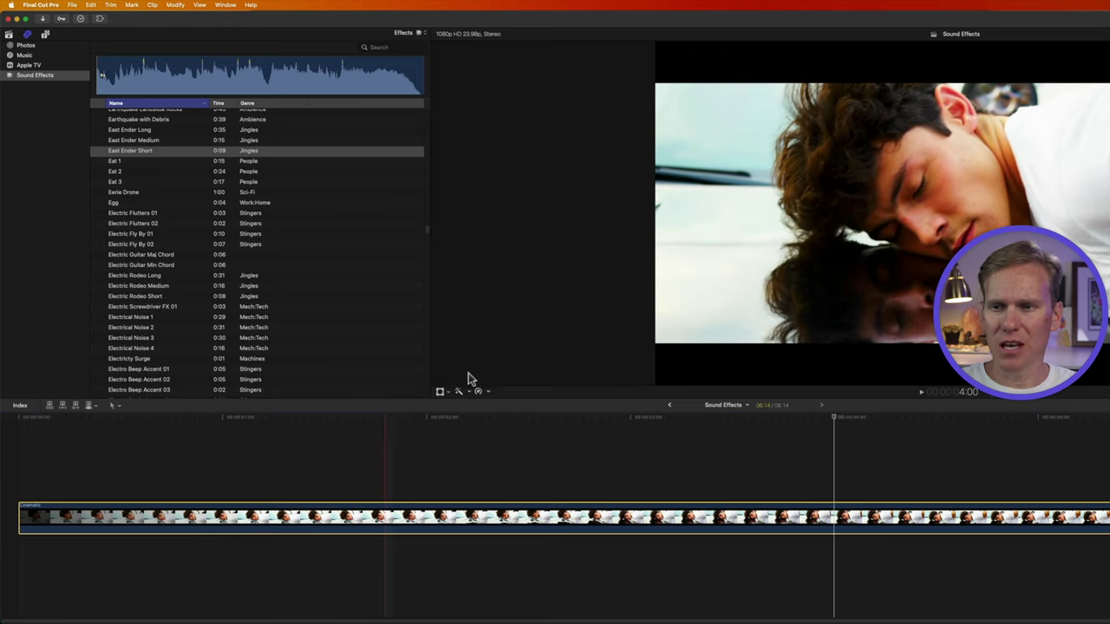
Search for 'police', audition Police Dispatch and Police Station, and select Police Dispatch.
left_click(389, 47)
type("po")
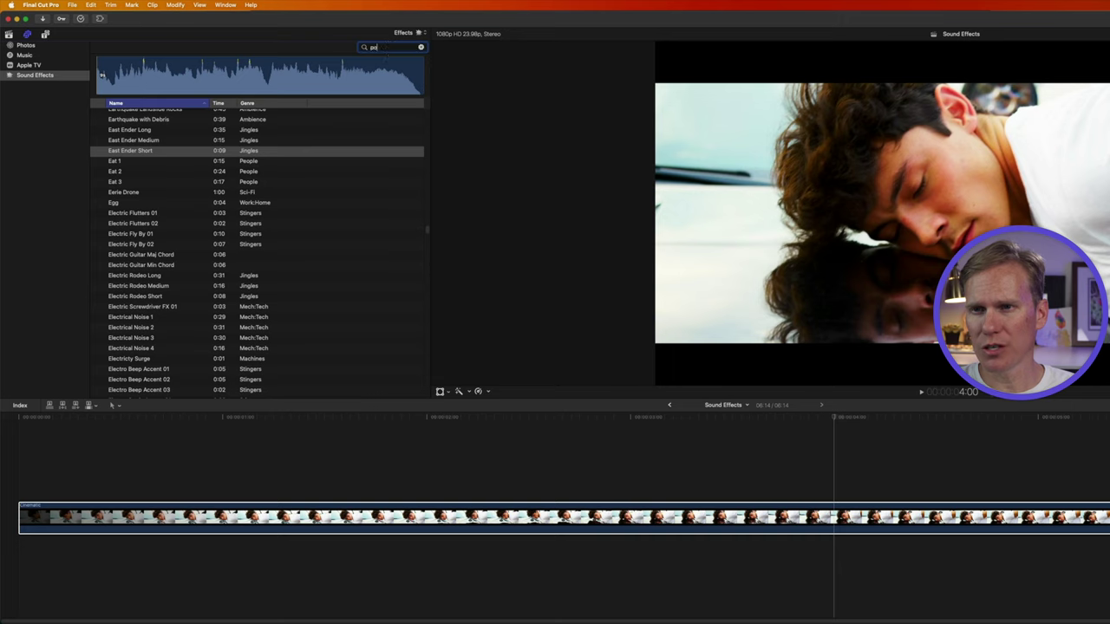
type("lice")
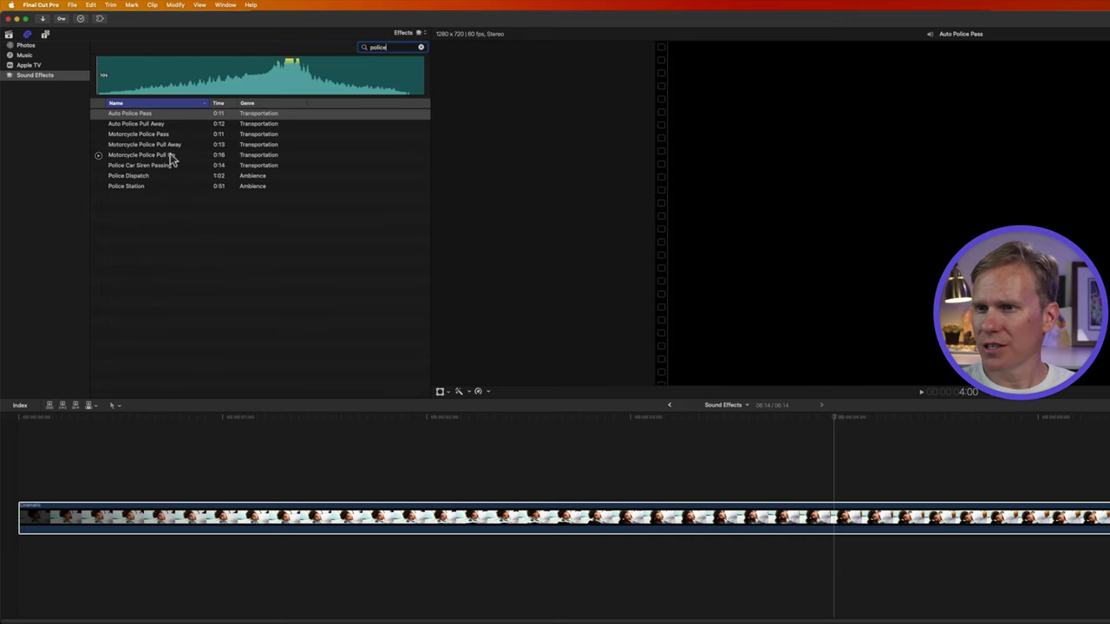
left_click(98, 176)
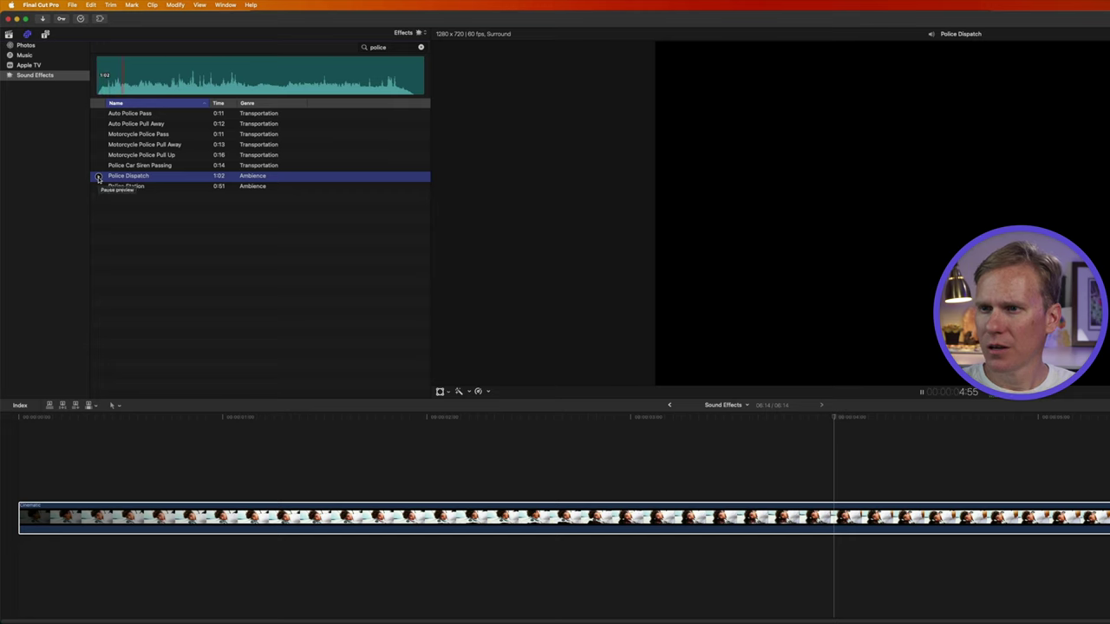
left_click(98, 187)
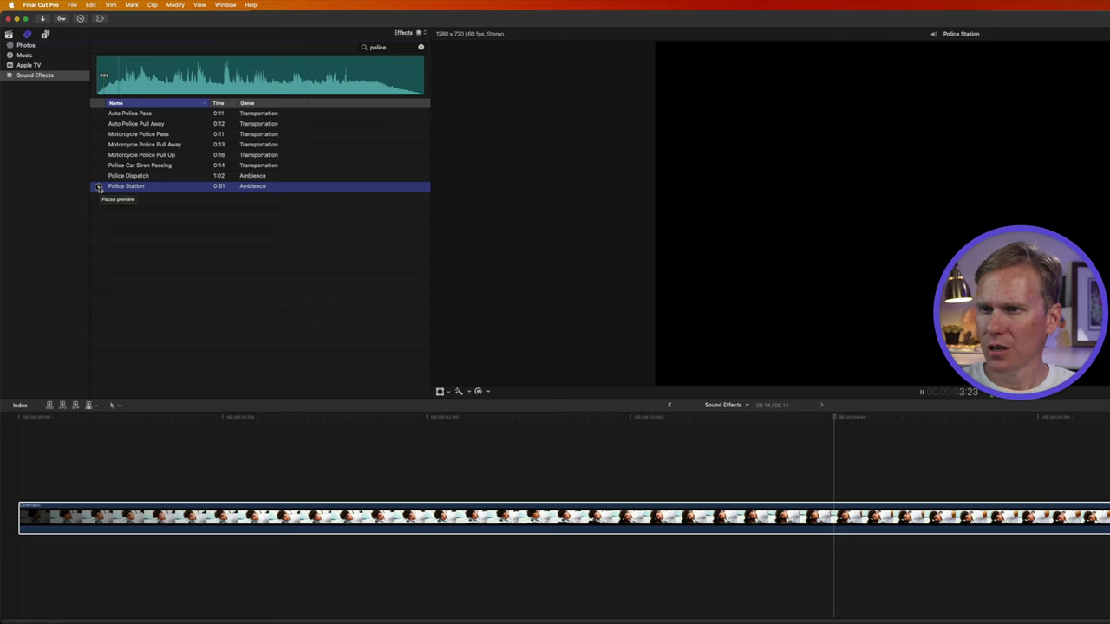
left_click(99, 188)
left_click(148, 176)
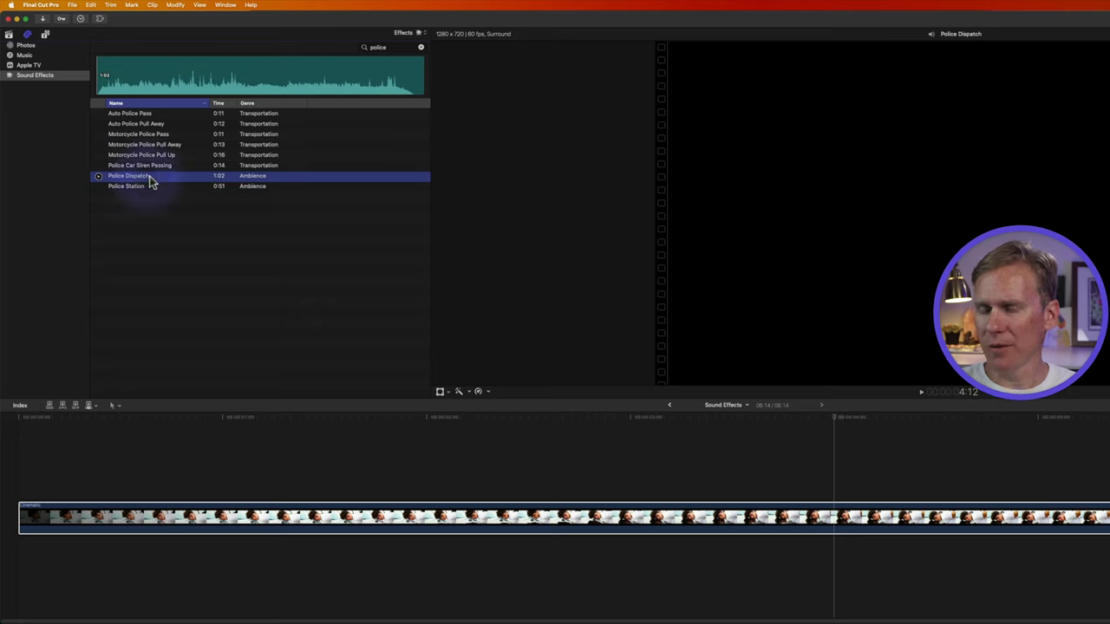
Drag the full Police Dispatch sound into the timeline, then undo it.
left_click(103, 71)
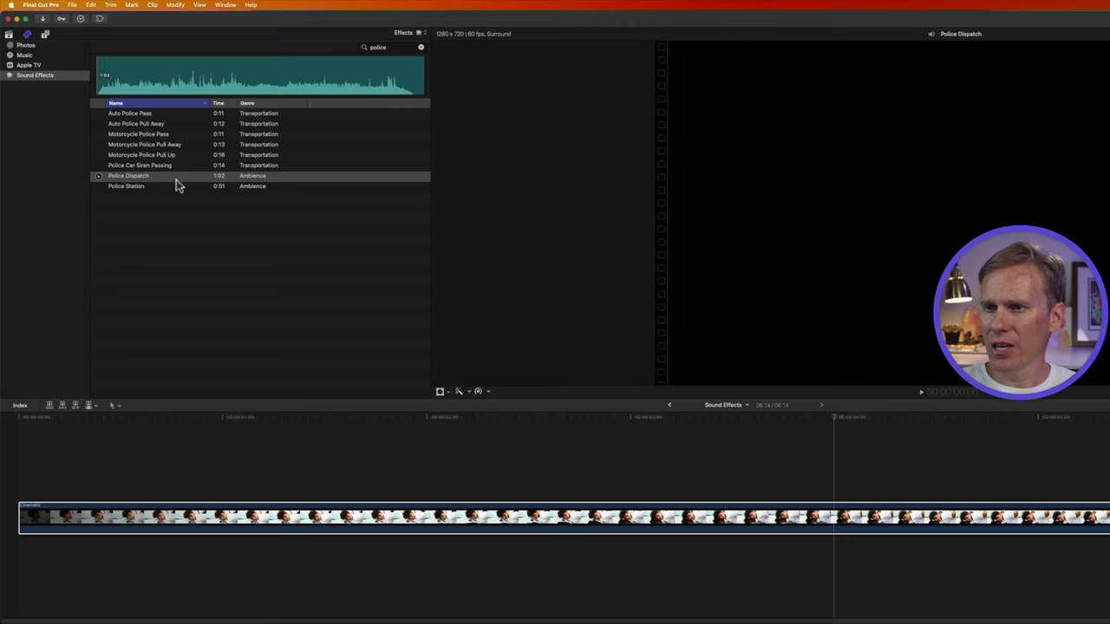
left_click_drag(162, 176, 75, 588)
key("super+minus")
key("super+minus")
key("super+minus")
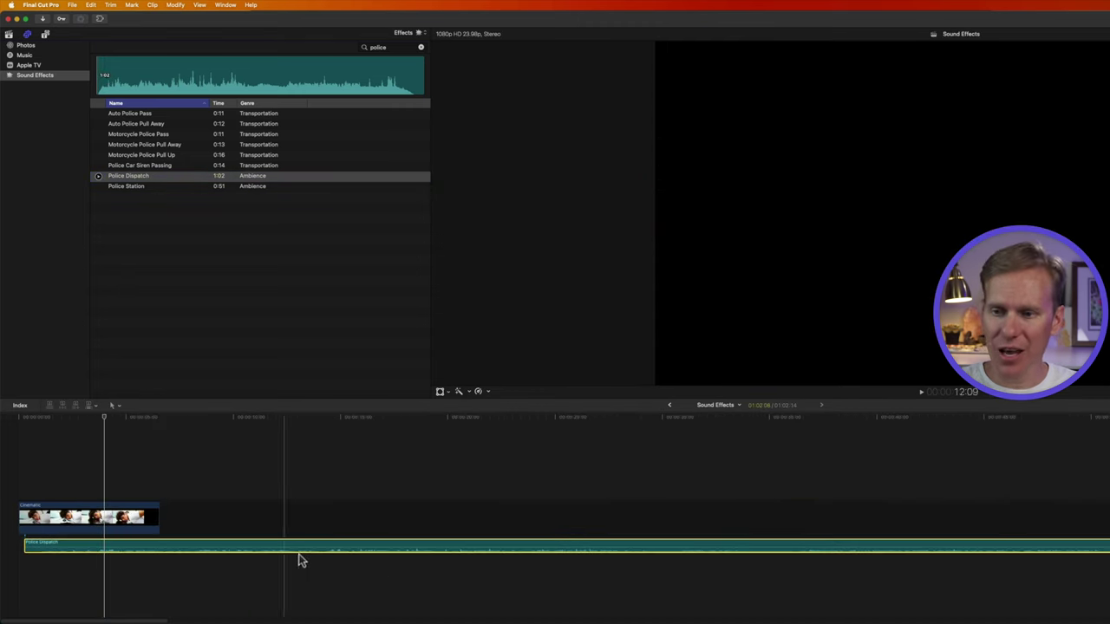
key("super+z")
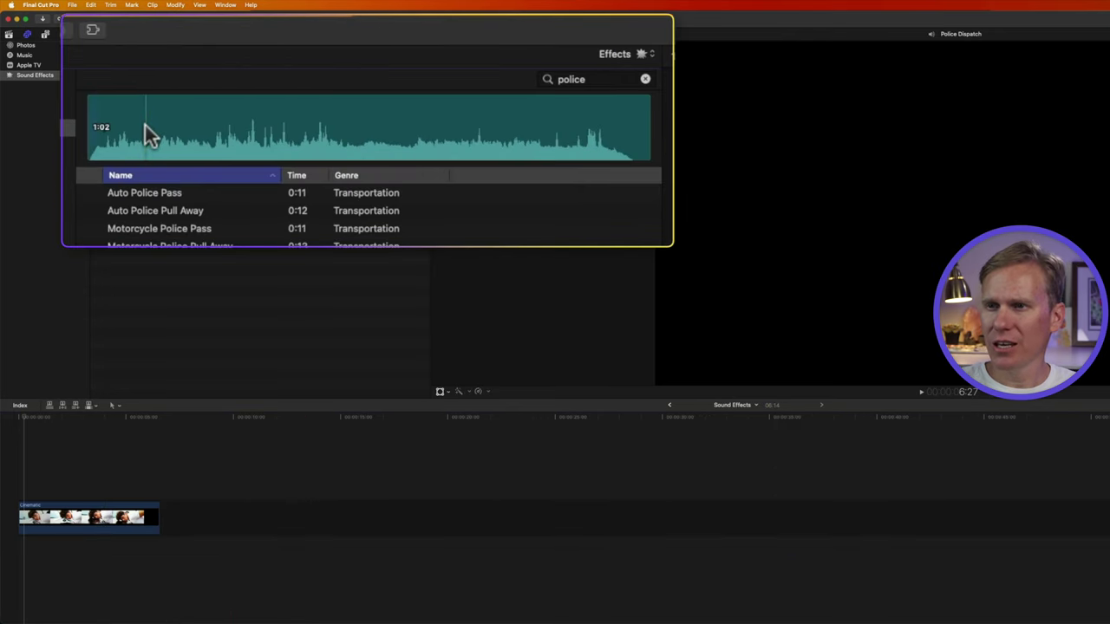
Mark a short range of Police Dispatch with I and O and connect it below the video clip.
left_click_drag(146, 130, 334, 130)
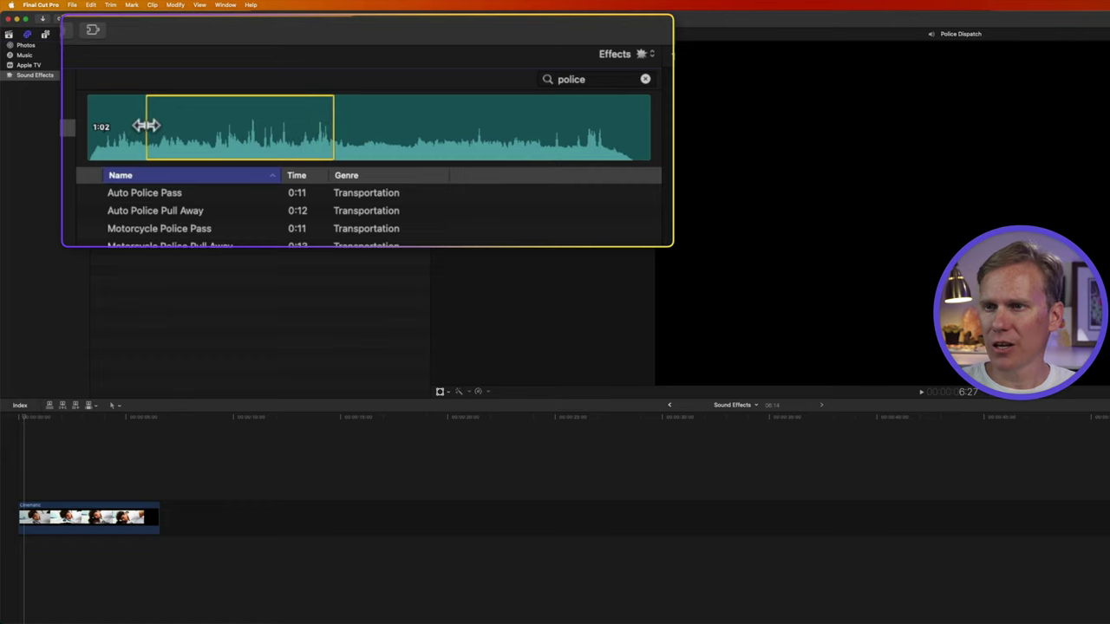
left_click_drag(145, 129, 213, 126)
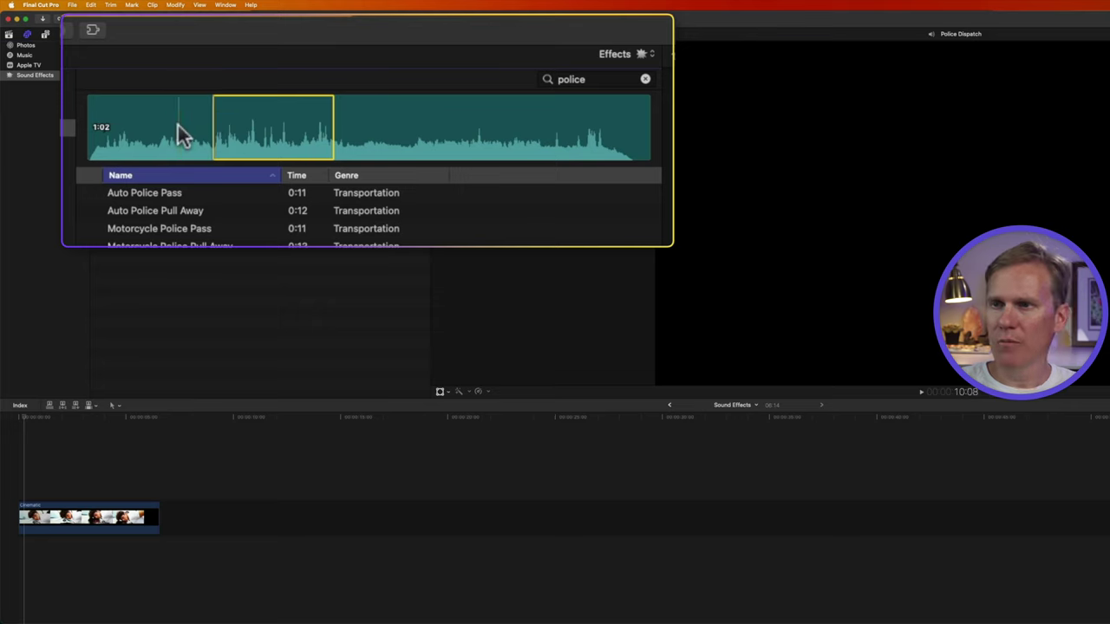
key("i")
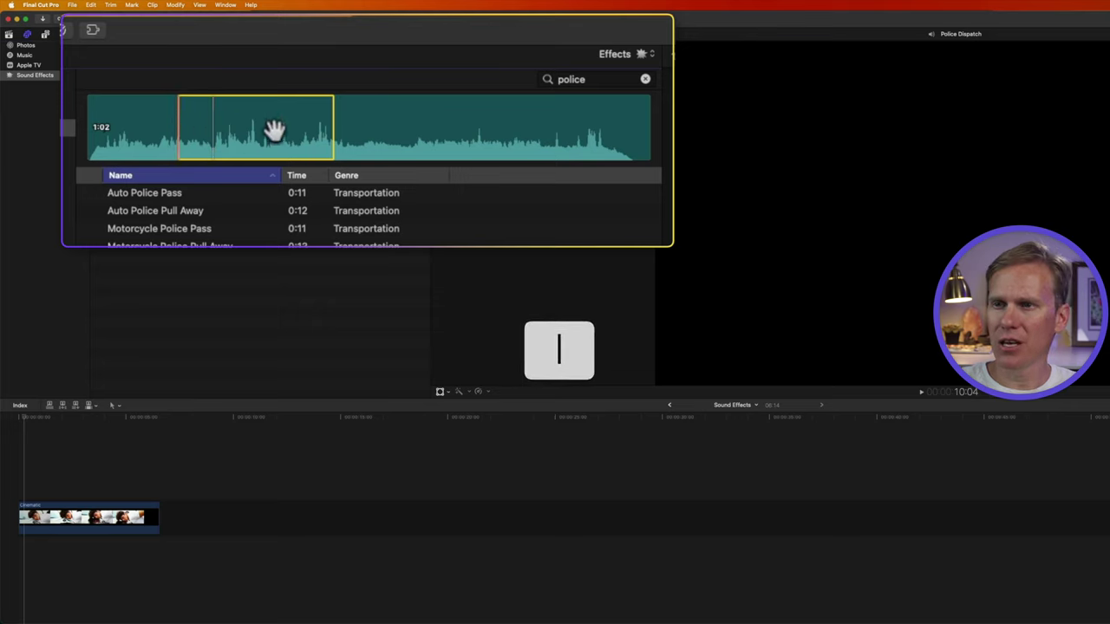
key("o")
key("o")
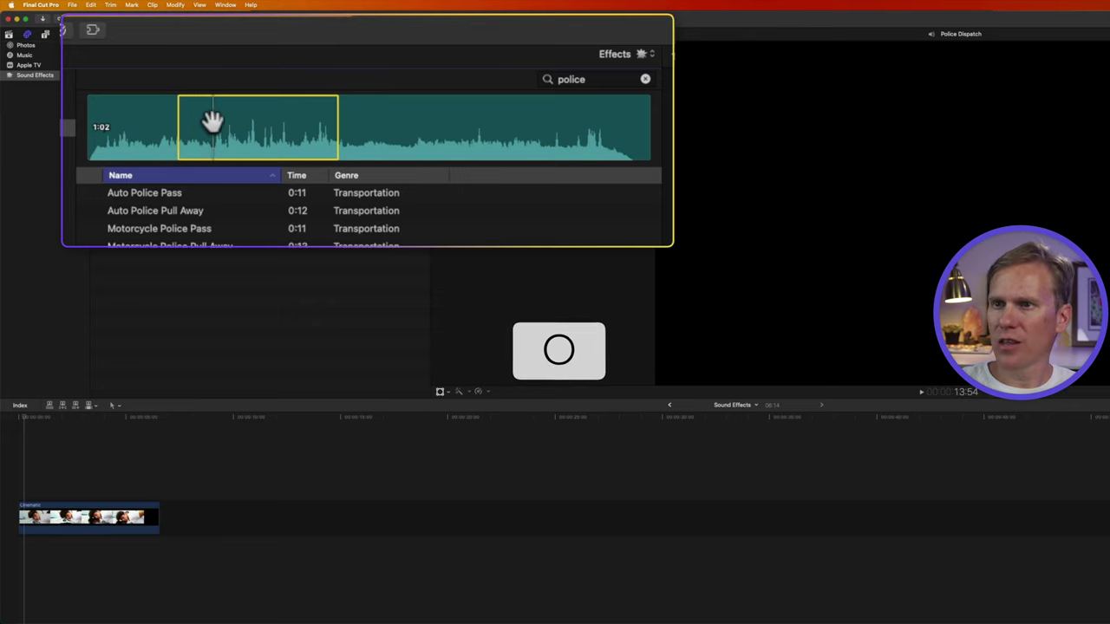
left_click(213, 122)
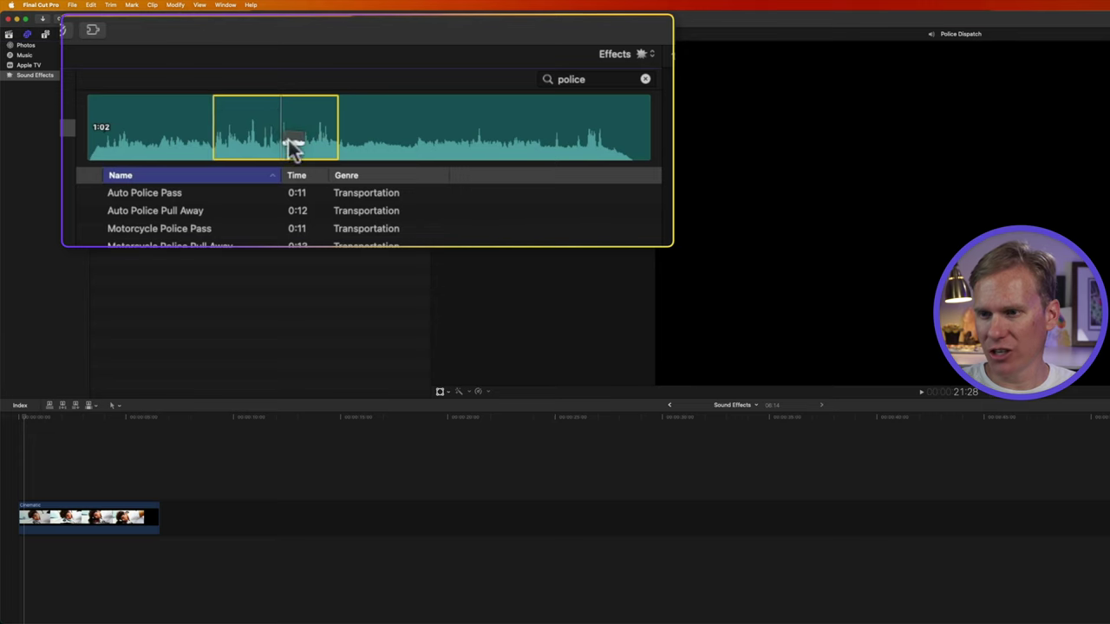
left_click_drag(288, 140, 4, 555)
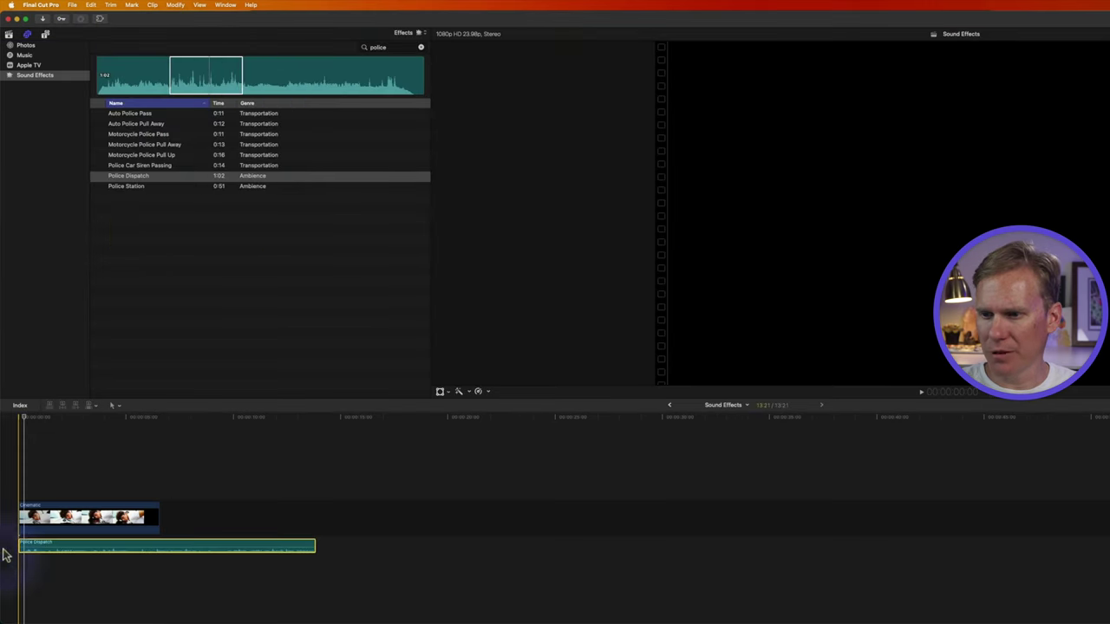
Play the timeline, preview Auto Police Pull Away, and return the playhead to the start.
key("space")
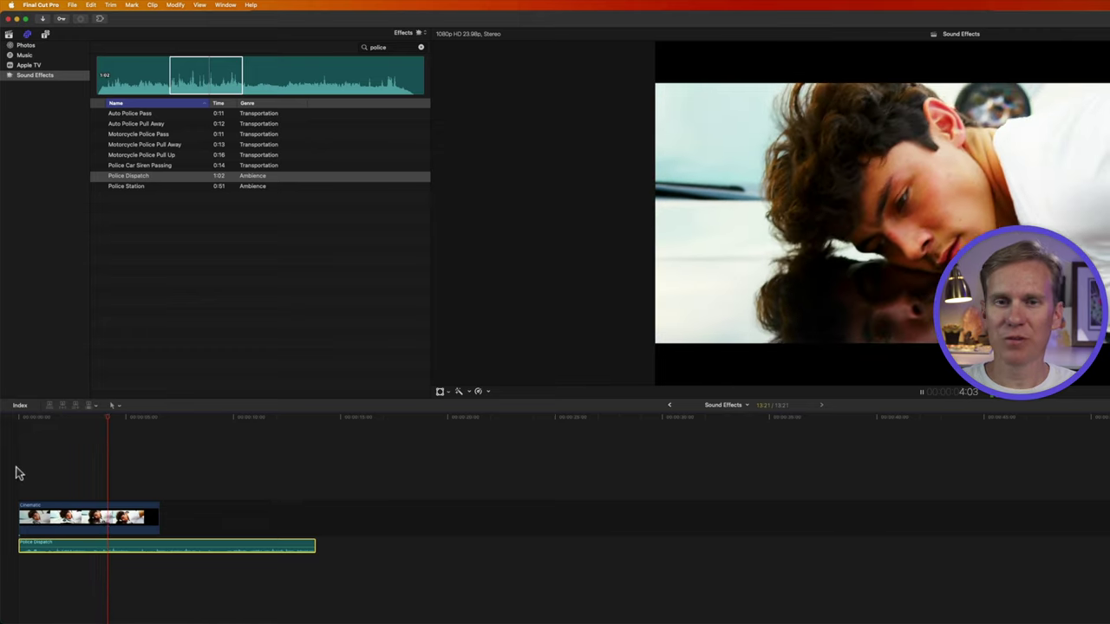
left_click(177, 124)
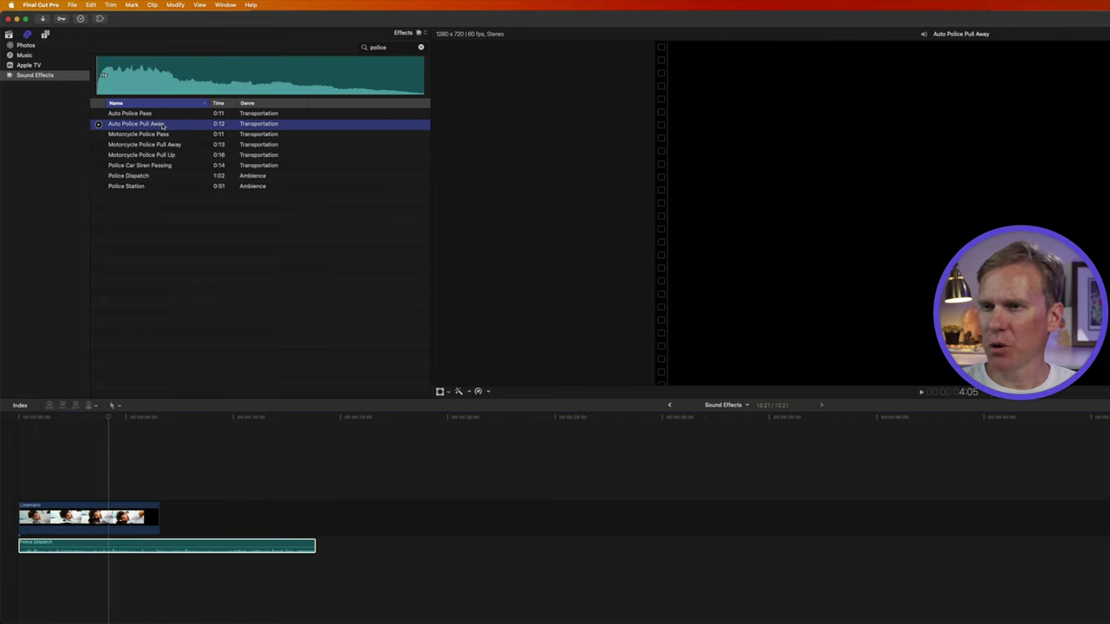
left_click(129, 438)
key("super+equal")
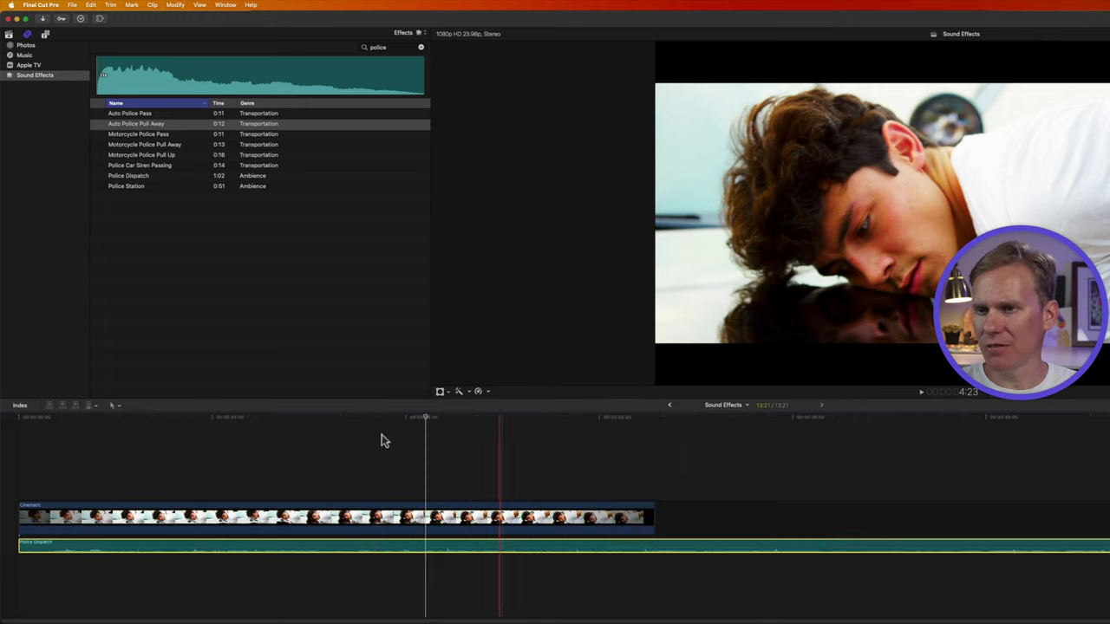
left_click_drag(427, 420, 12, 424)
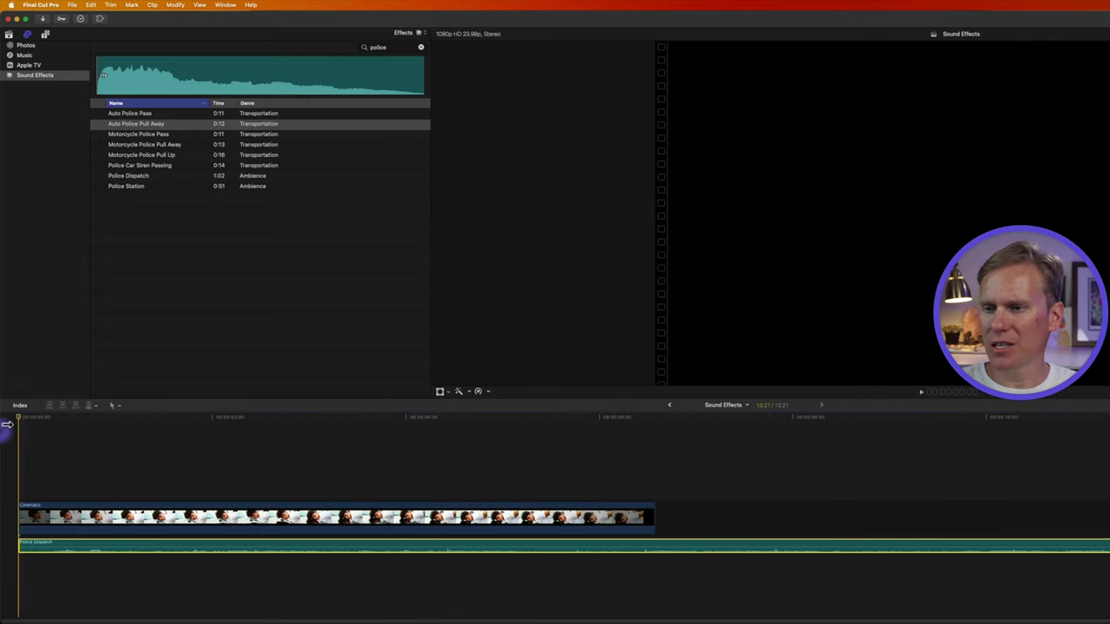
Connect Auto Police Pull Away at the start with Q, undoing the duplicate copy.
left_click(171, 125)
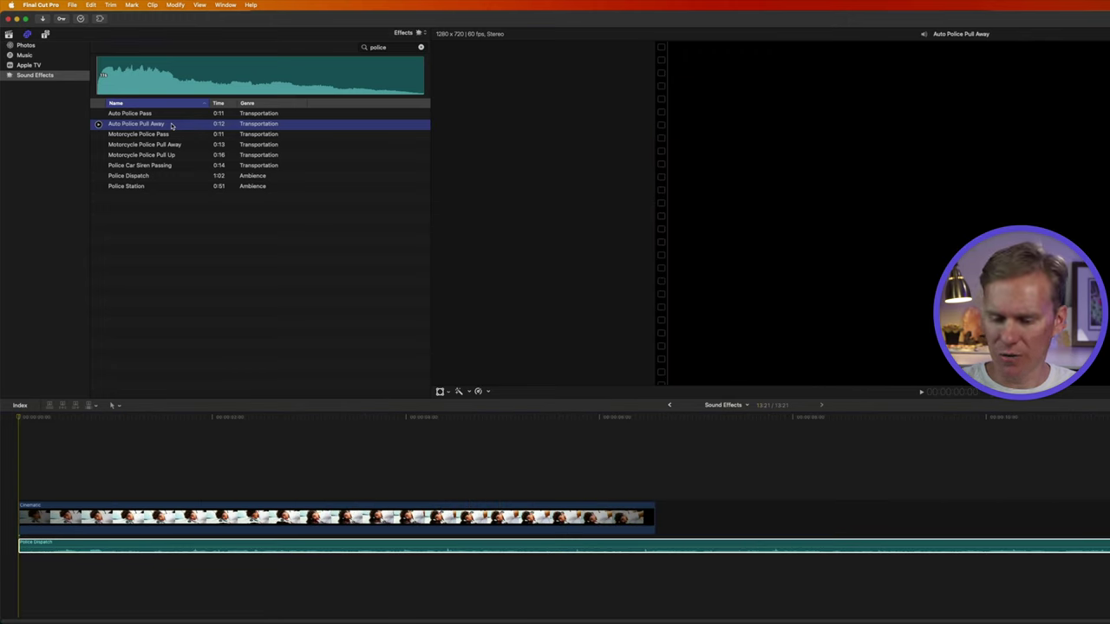
key("q")
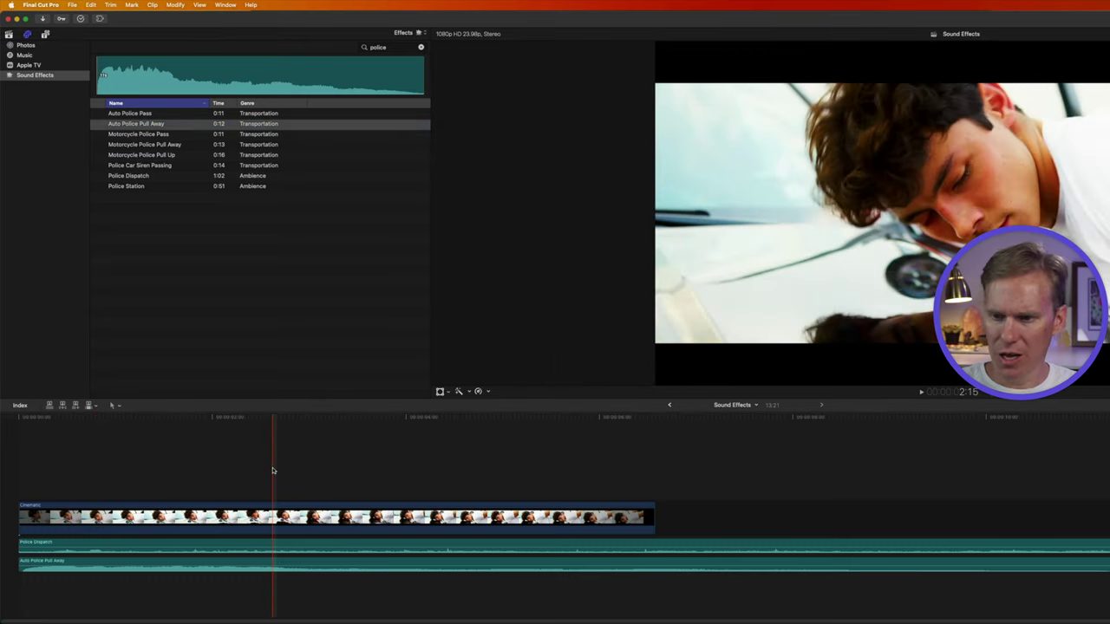
key("q")
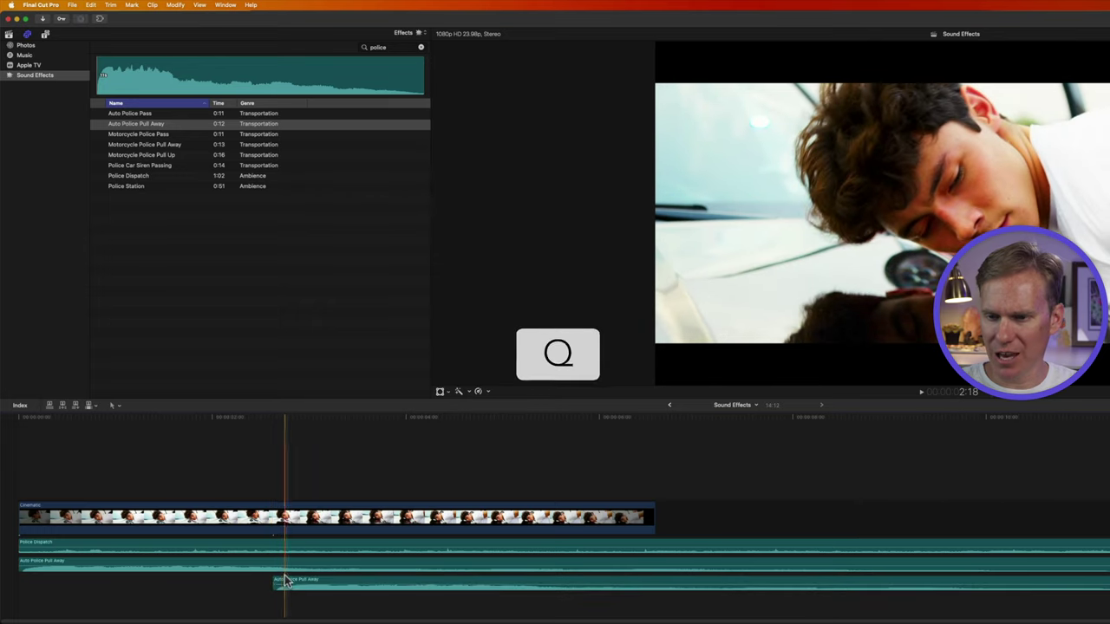
key("super+z")
left_click(177, 123)
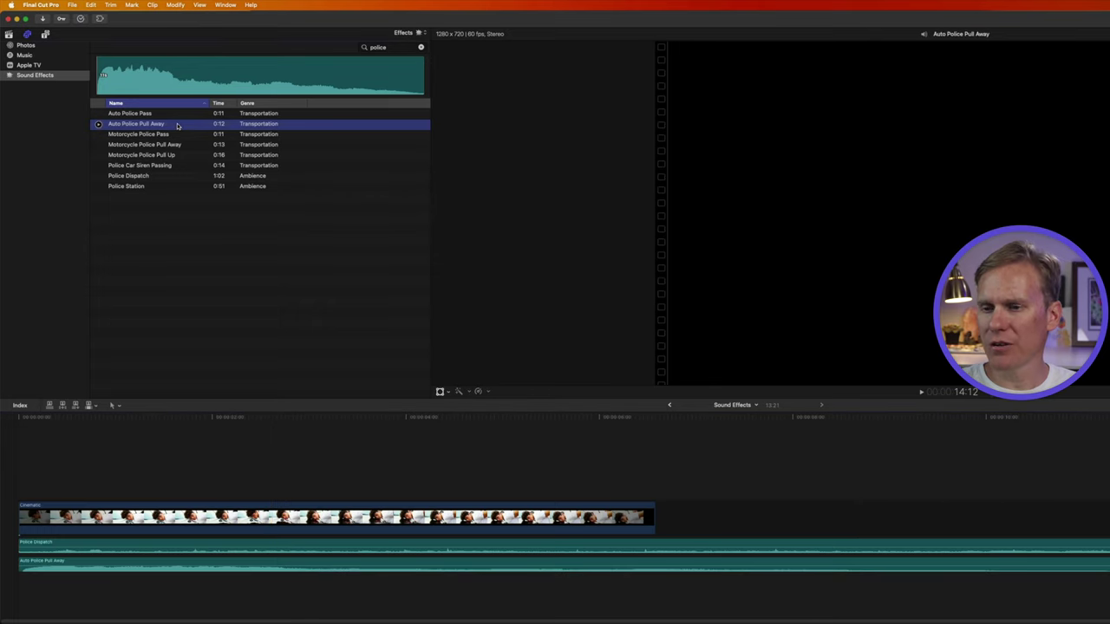
Insert Auto Police Pull Away into the storyline with W, then undo it.
left_click(152, 426)
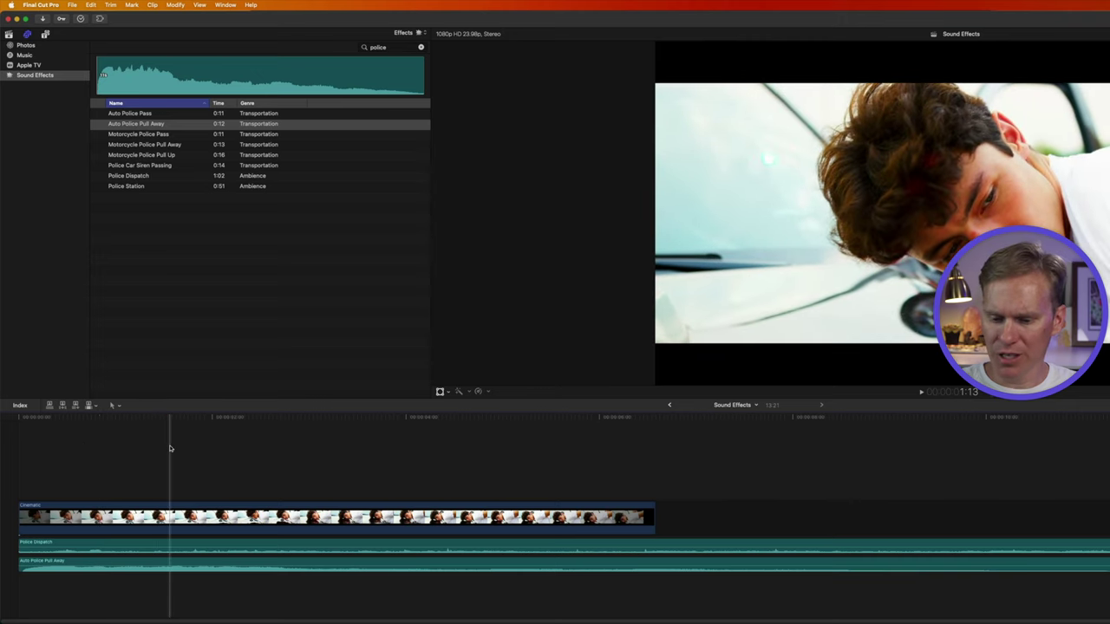
key("w")
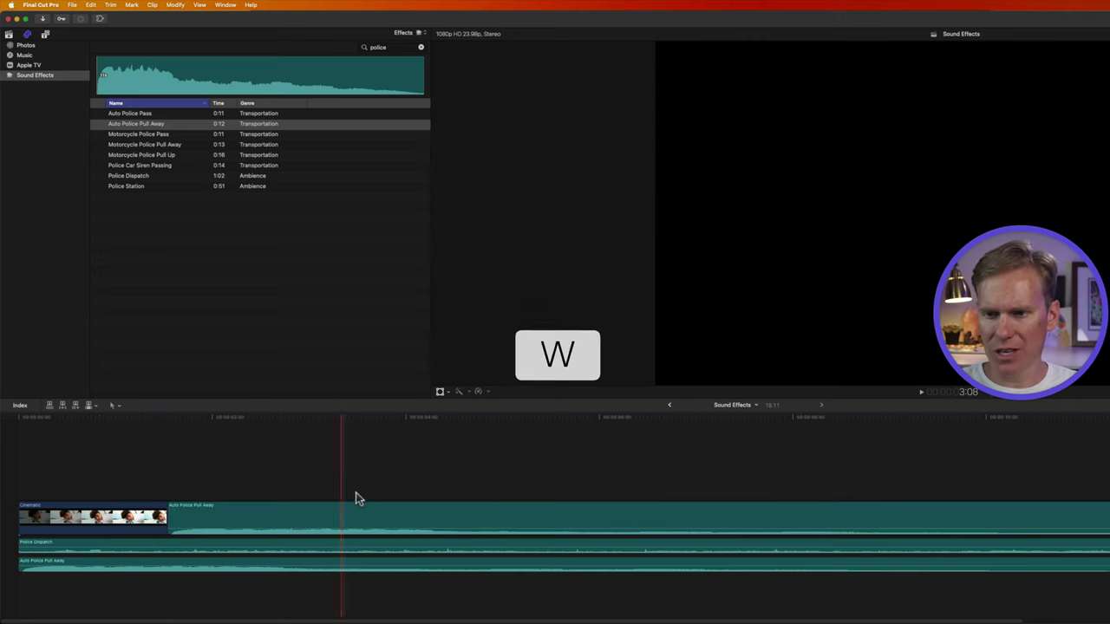
left_click(148, 516)
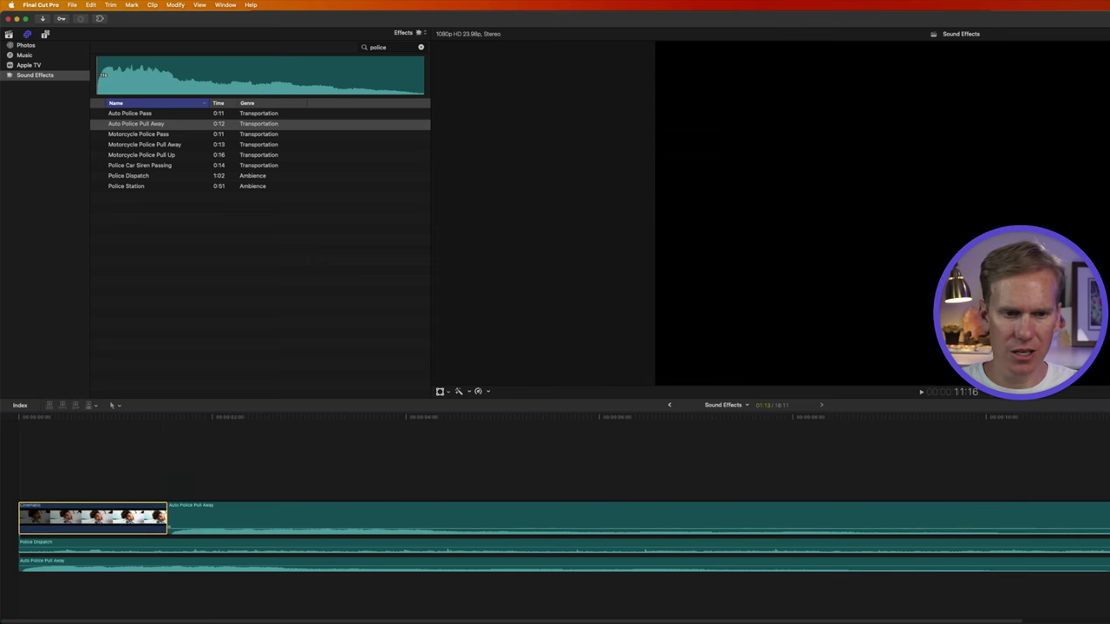
key("super+z")
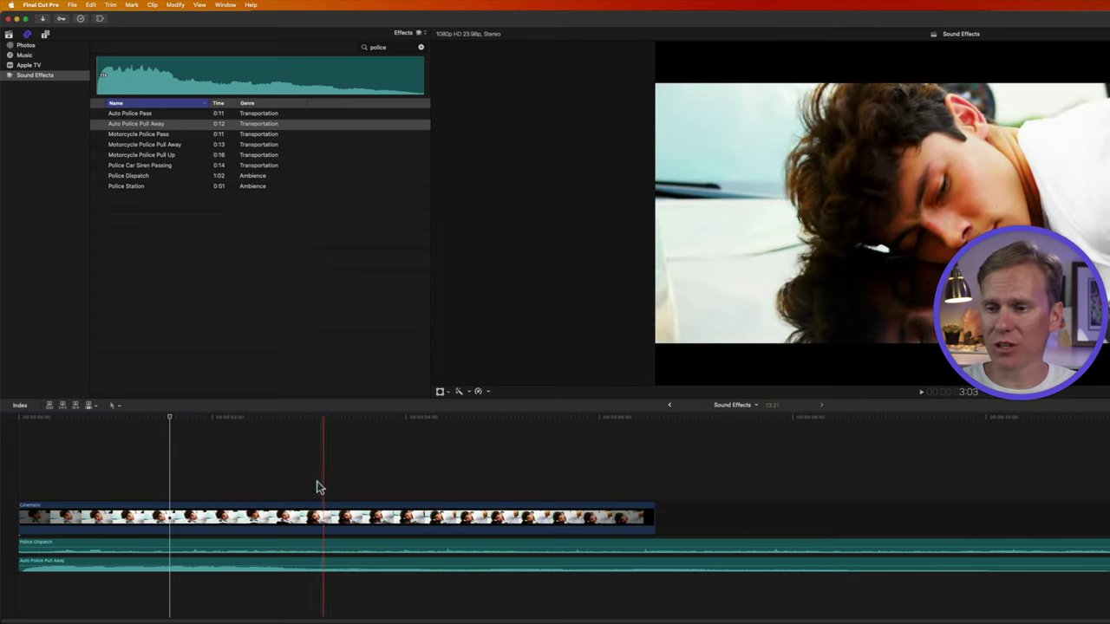
Try an overwrite edit with D, undo it, then append Auto Police Pull Away with E.
left_click(173, 124)
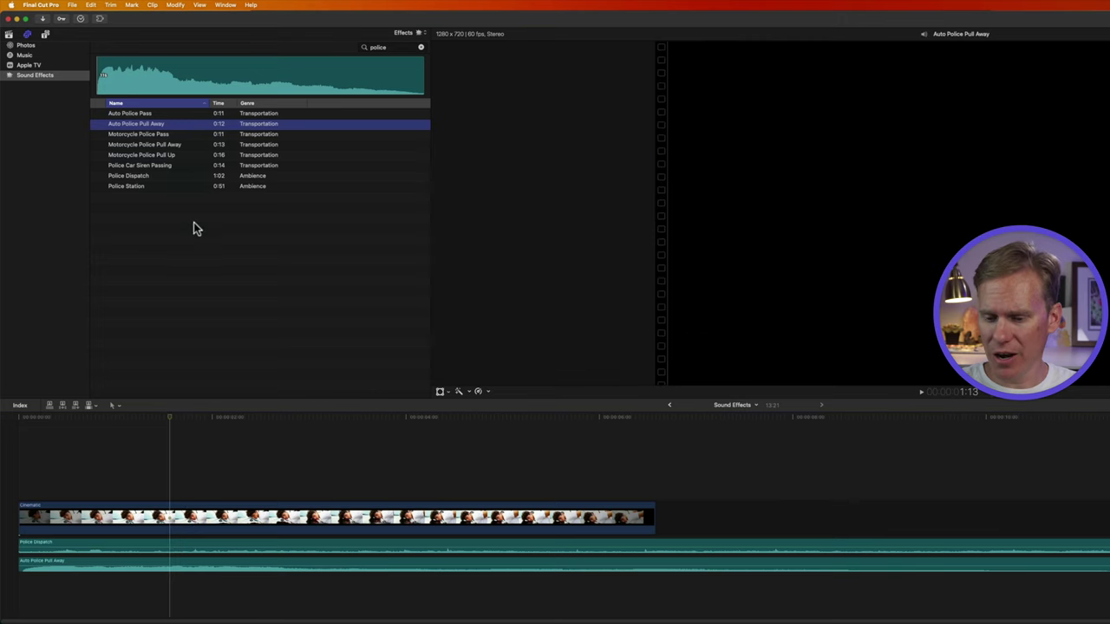
key("d")
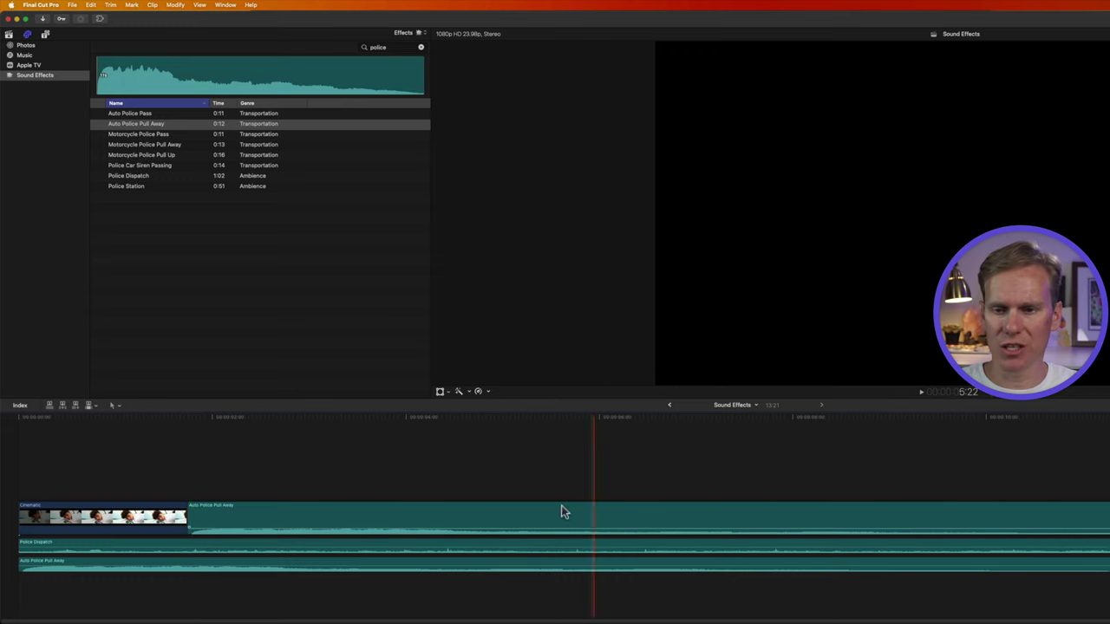
left_click(459, 505)
key("super+z")
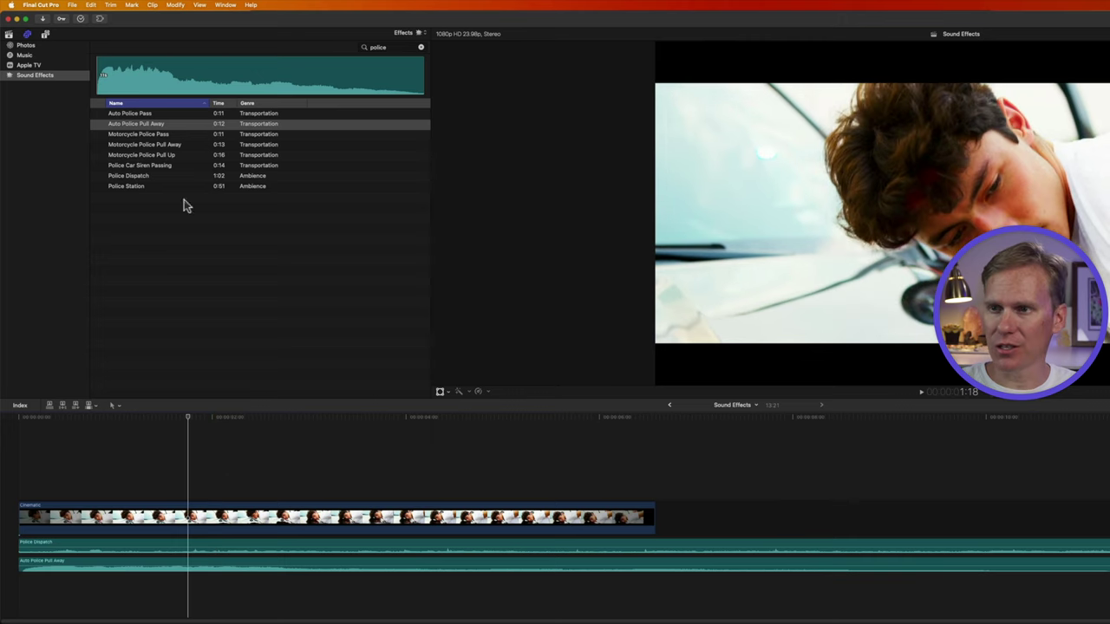
left_click(181, 125)
key("e")
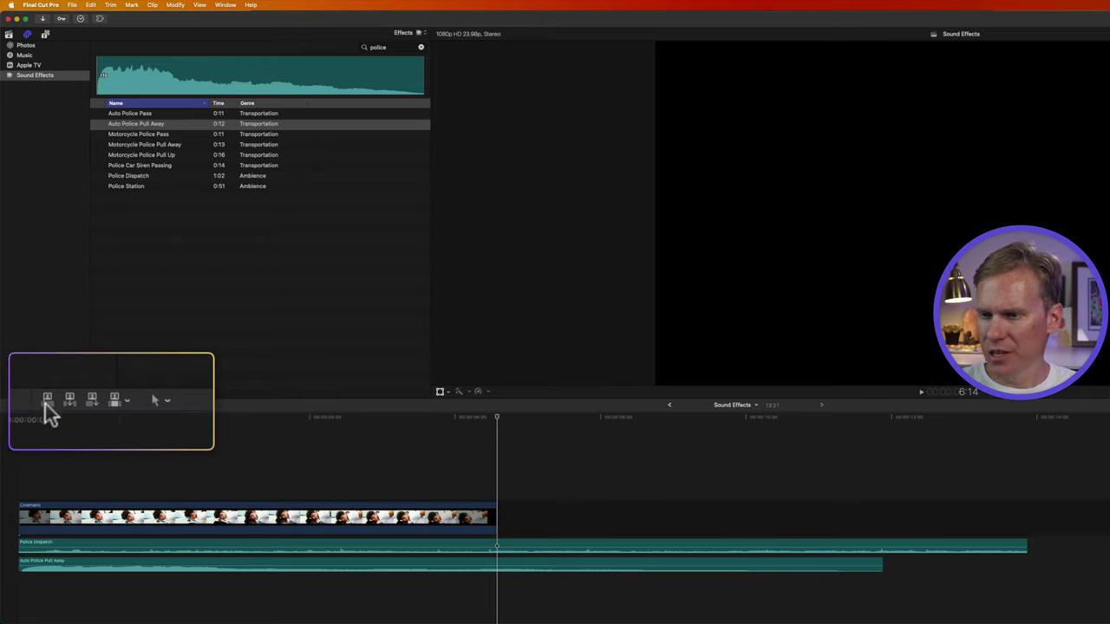
left_click(84, 469)
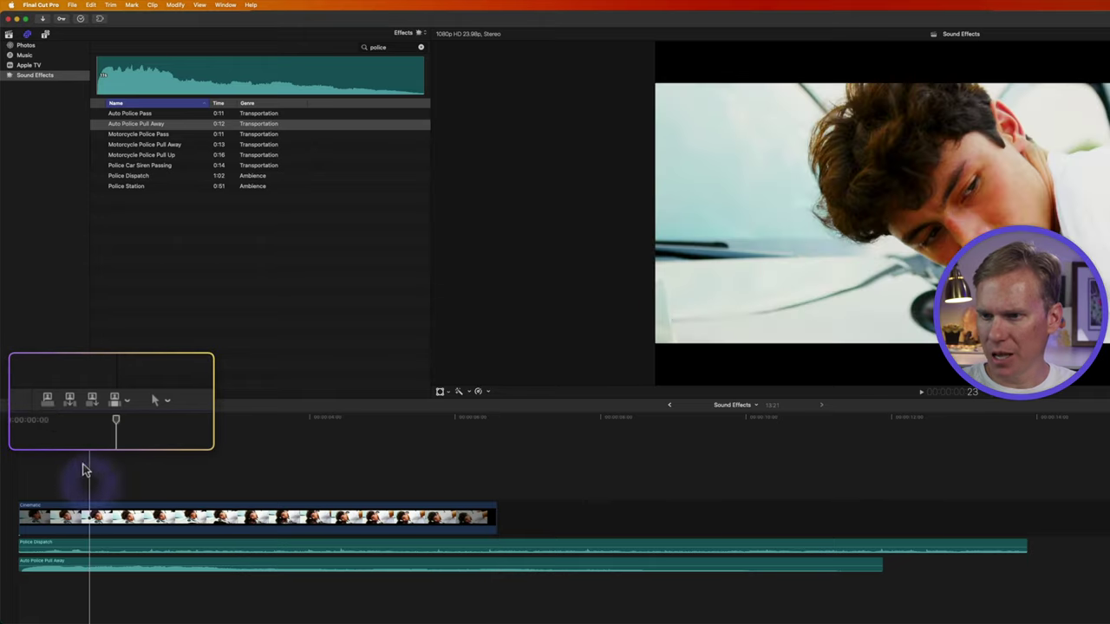
left_click(48, 399)
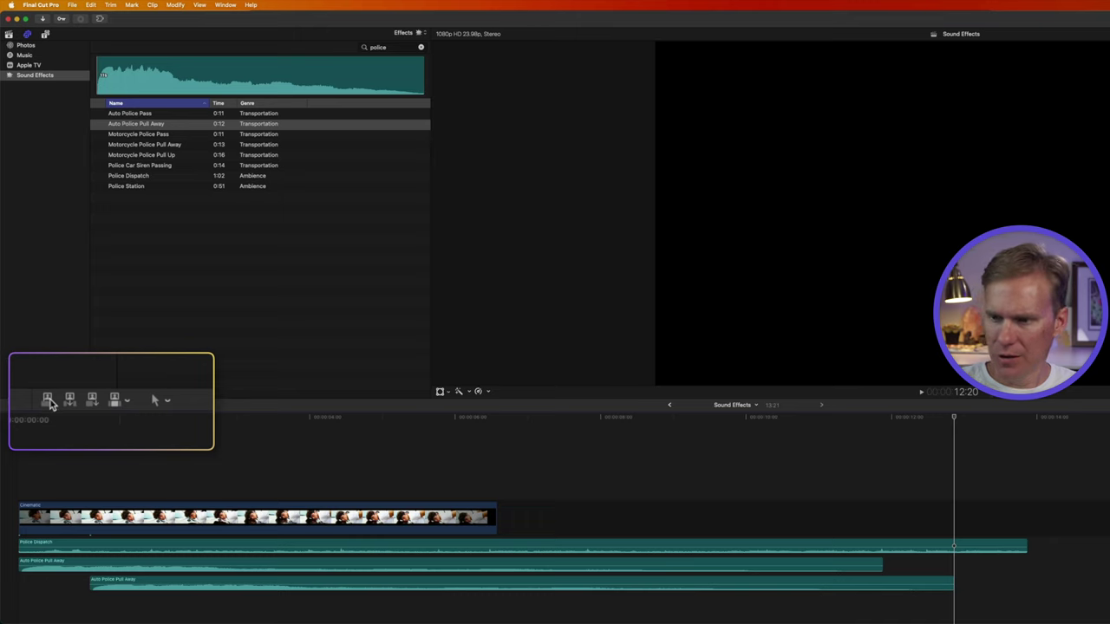
key("super+z")
left_click(70, 400)
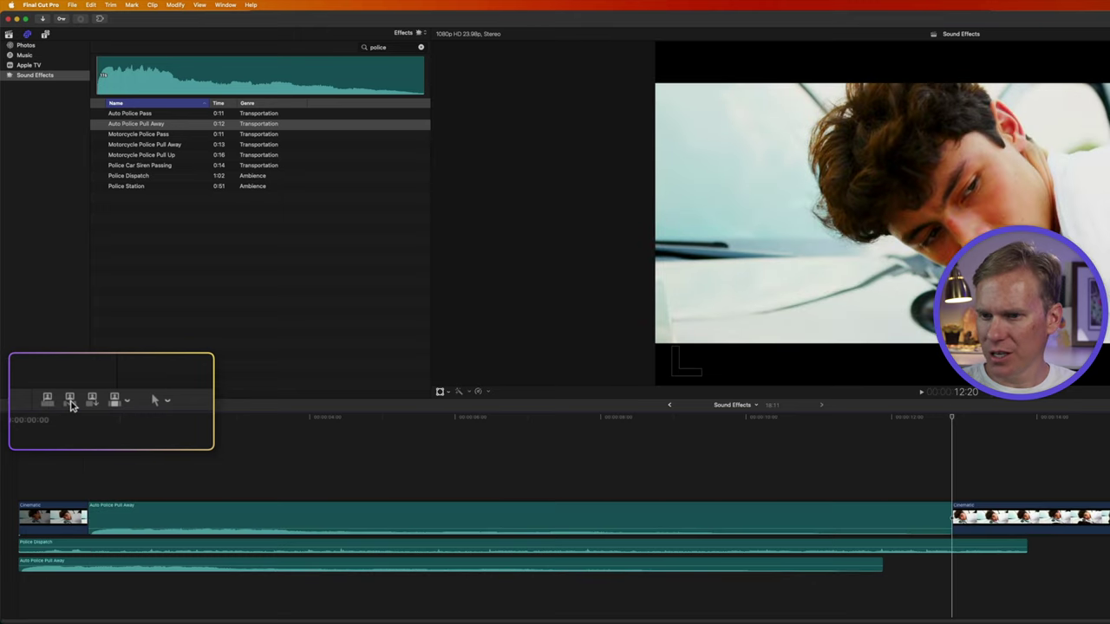
key("super+z")
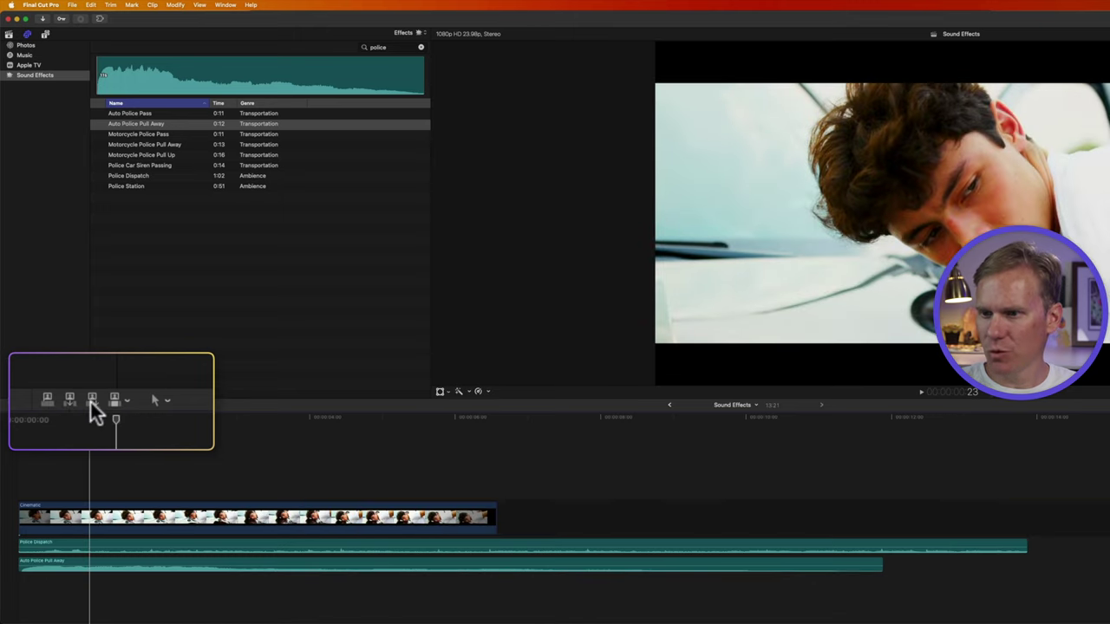
left_click(91, 402)
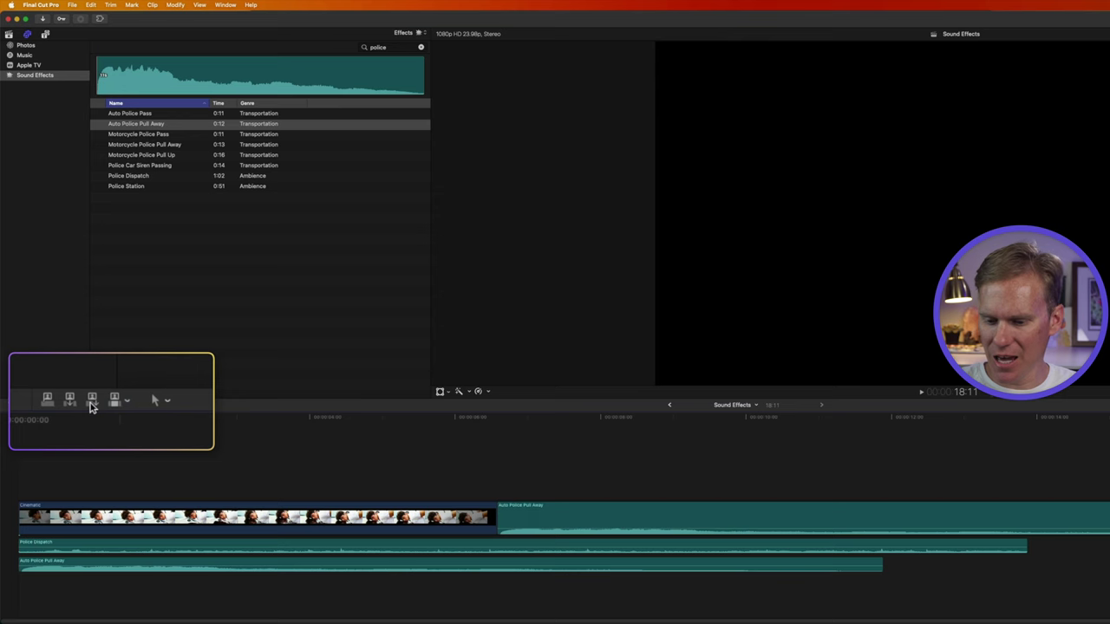
key("super+z")
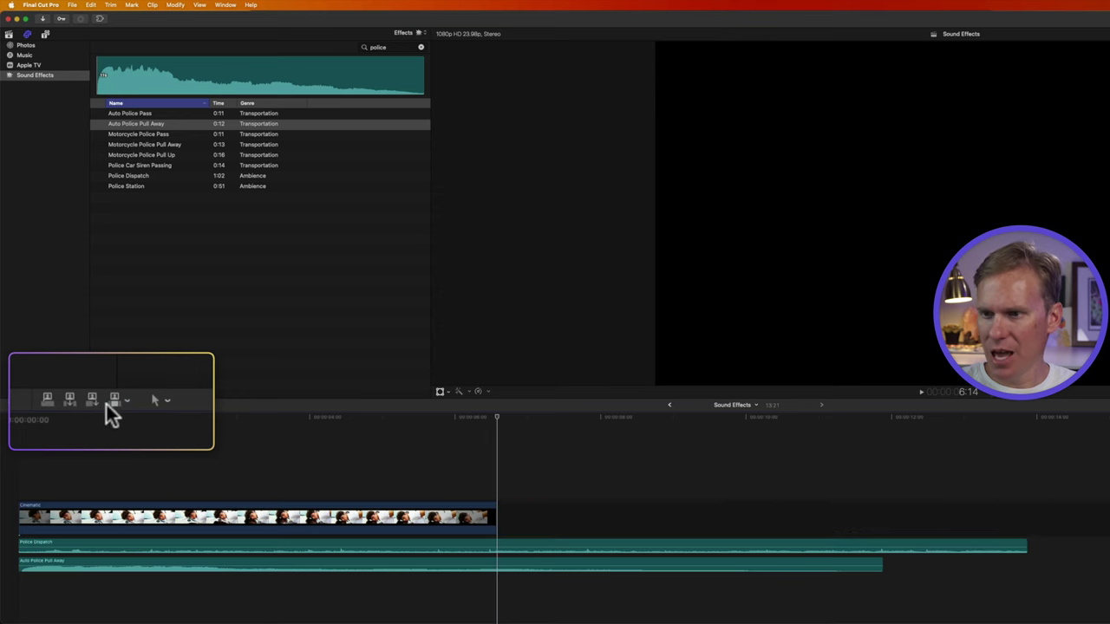
left_click(98, 460)
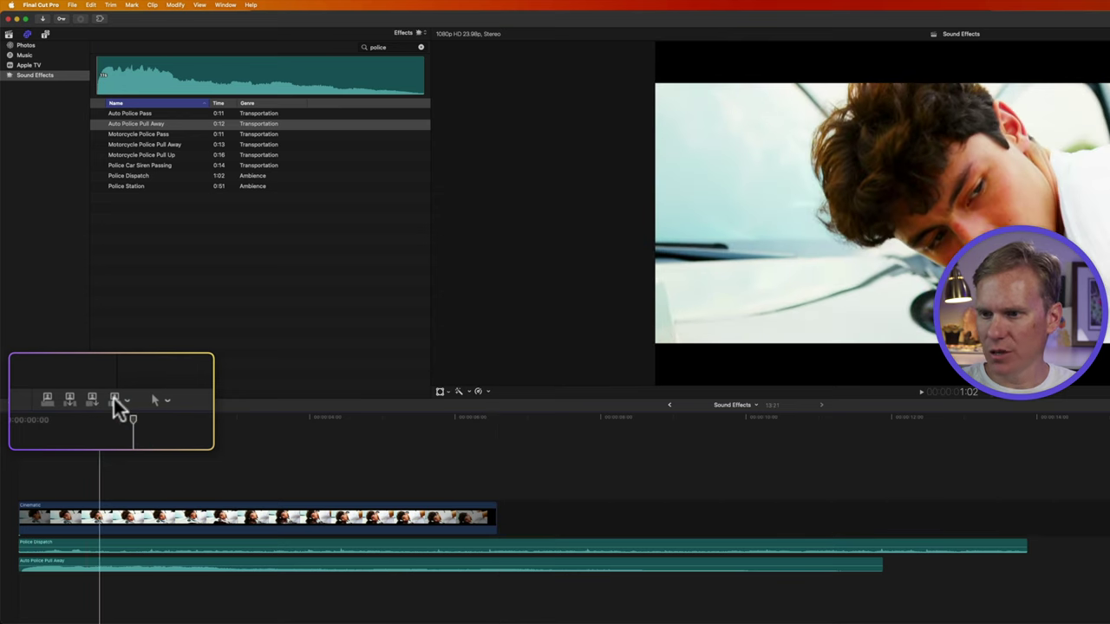
left_click(115, 399)
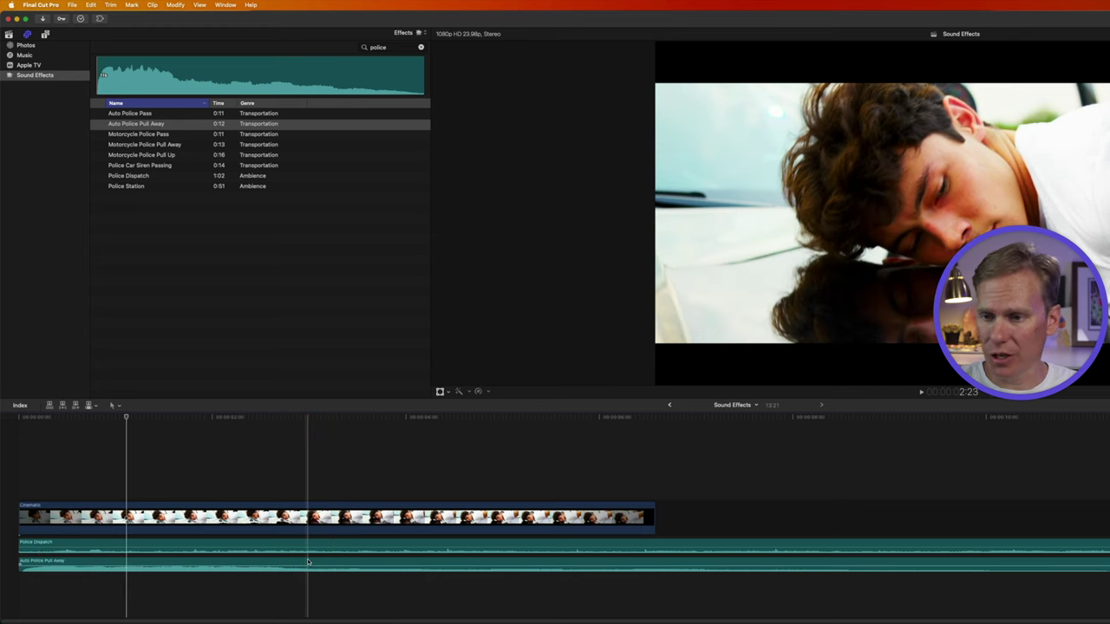
Shift Auto Police Pull Away later and trim its end to finish before the Cinematic clip.
left_click_drag(228, 562, 405, 565)
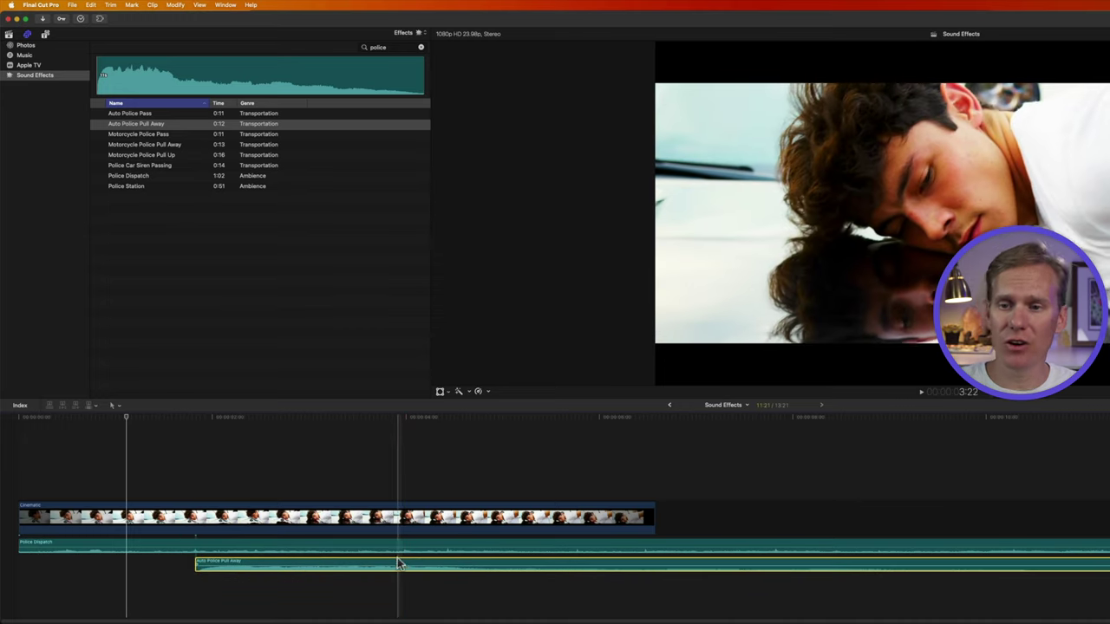
left_click_drag(395, 556, 396, 479)
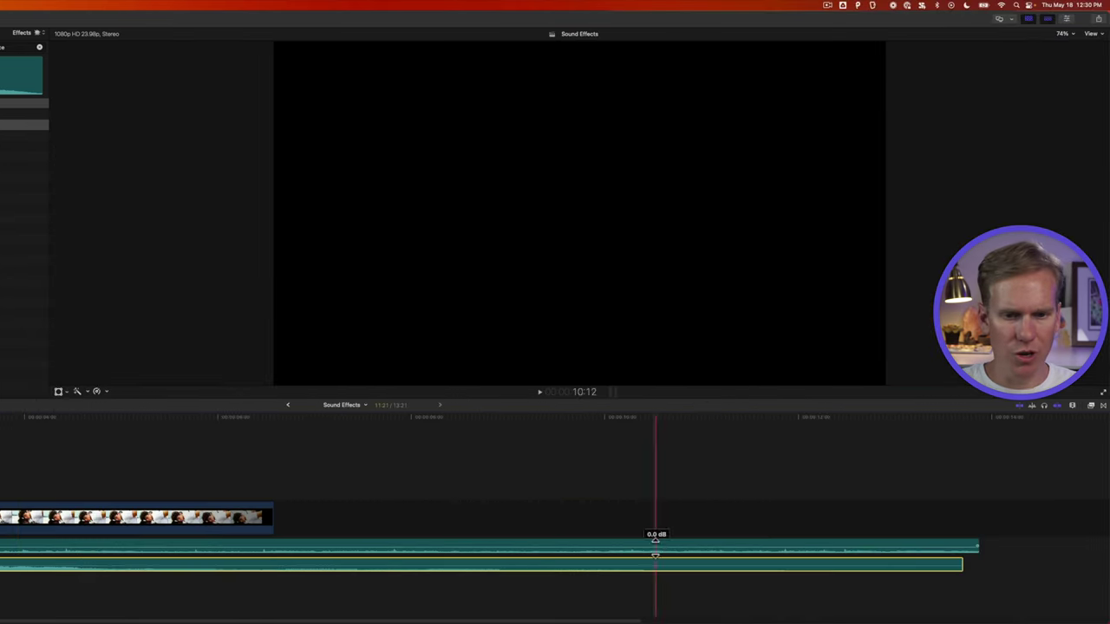
left_click_drag(965, 568, 201, 566)
Set Police Dispatch's duration to 6:00, then extend its end to 6:13.
left_click(302, 545)
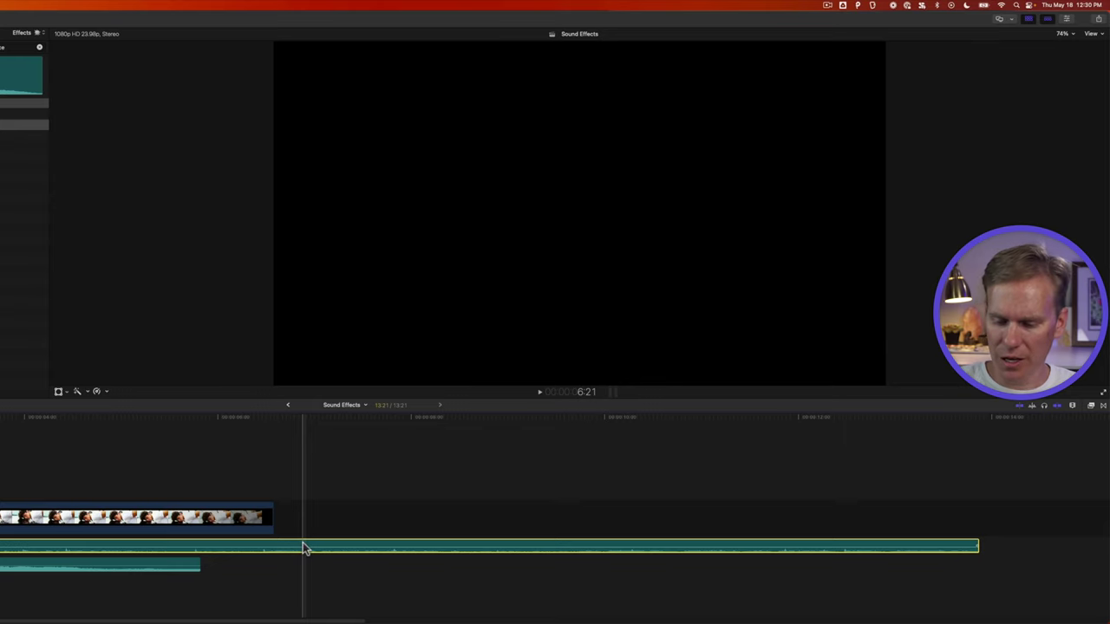
key("ctrl+d")
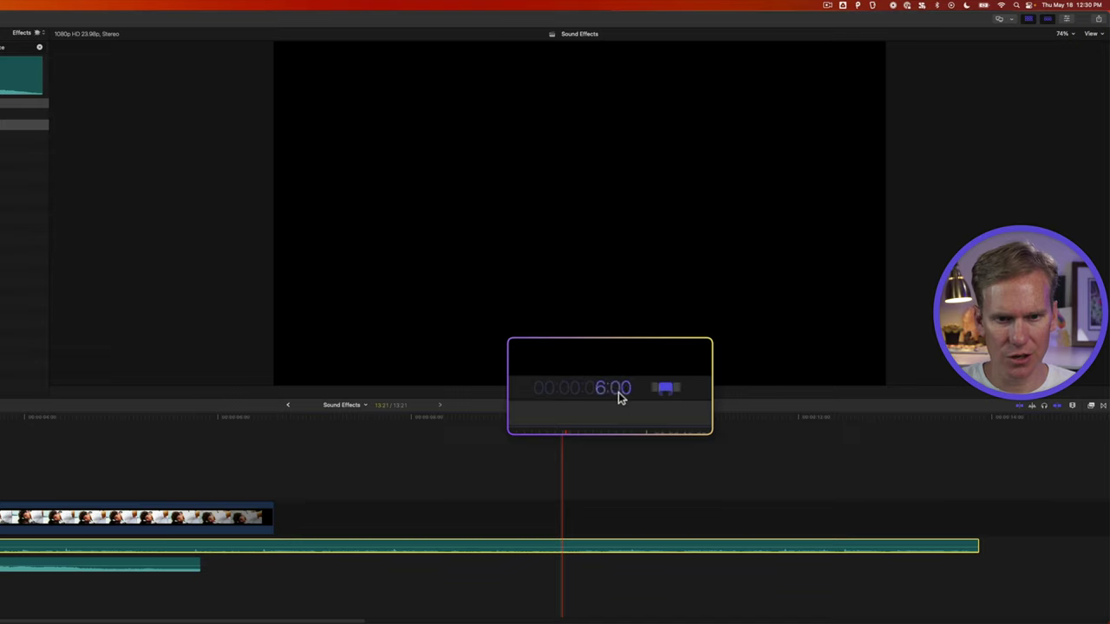
key("Return")
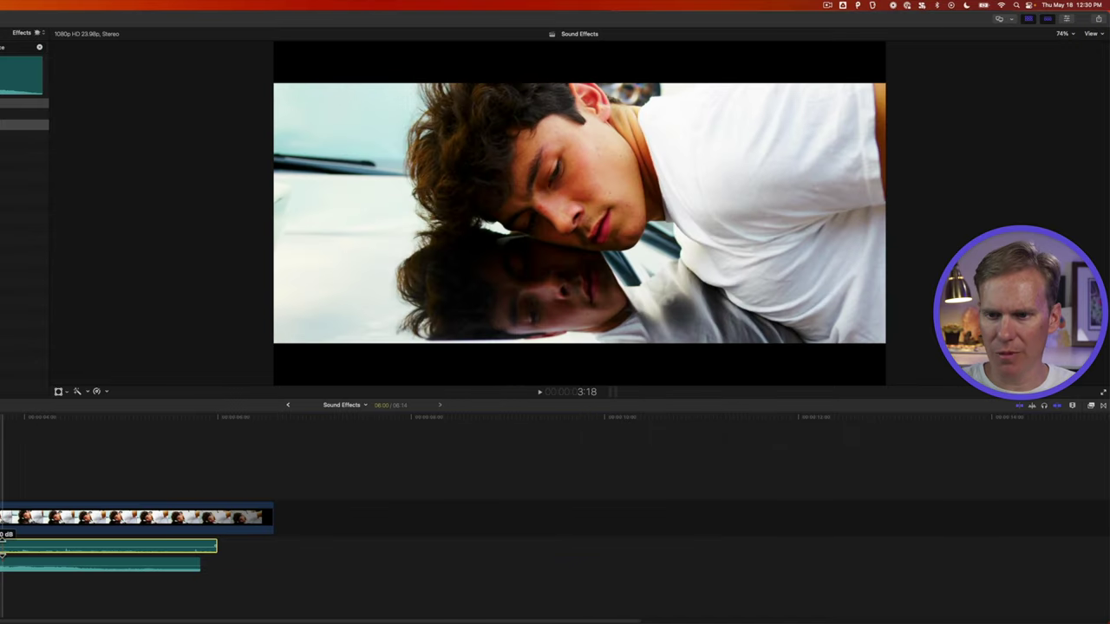
key("shift+z")
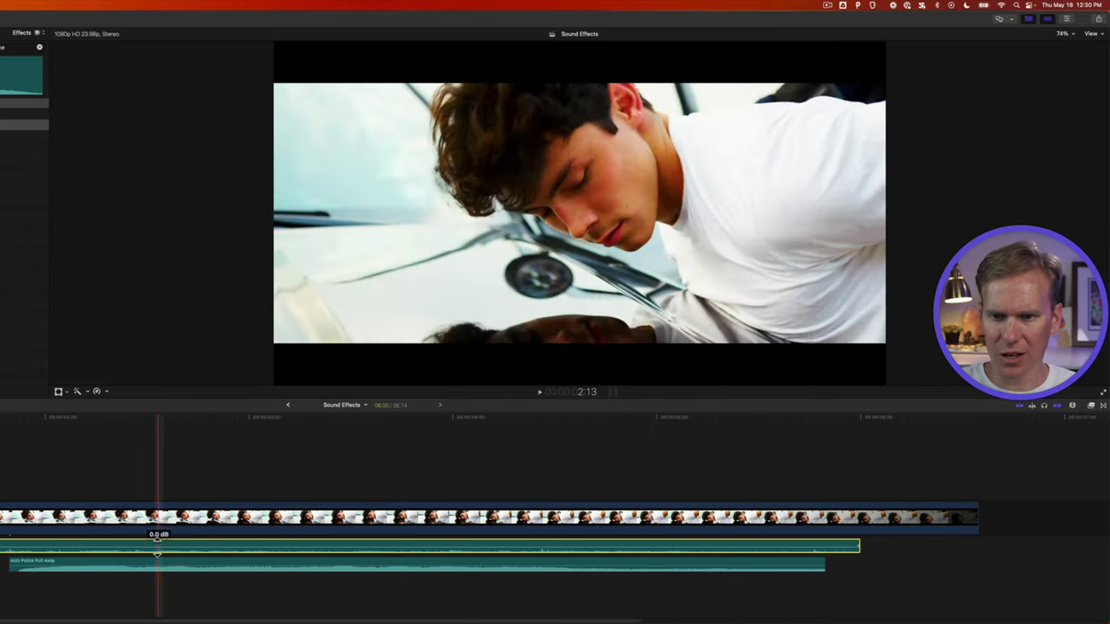
left_click_drag(860, 545, 975, 546)
Move the Cinematic clip with its attached effects 6:14 later in the timeline.
key("super+minus")
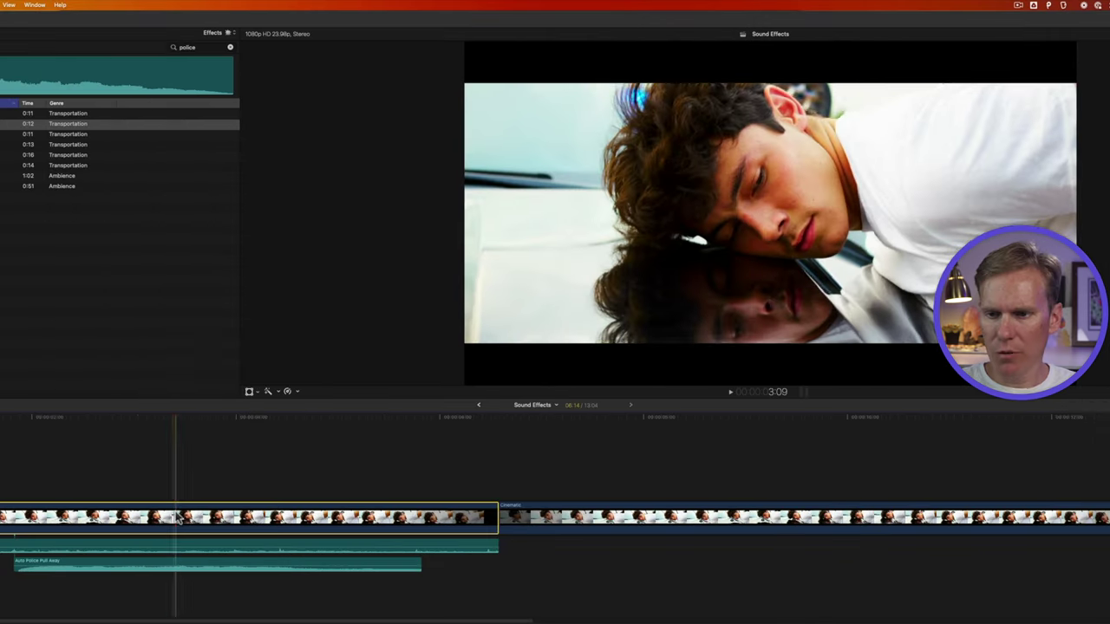
left_click_drag(174, 518, 928, 535)
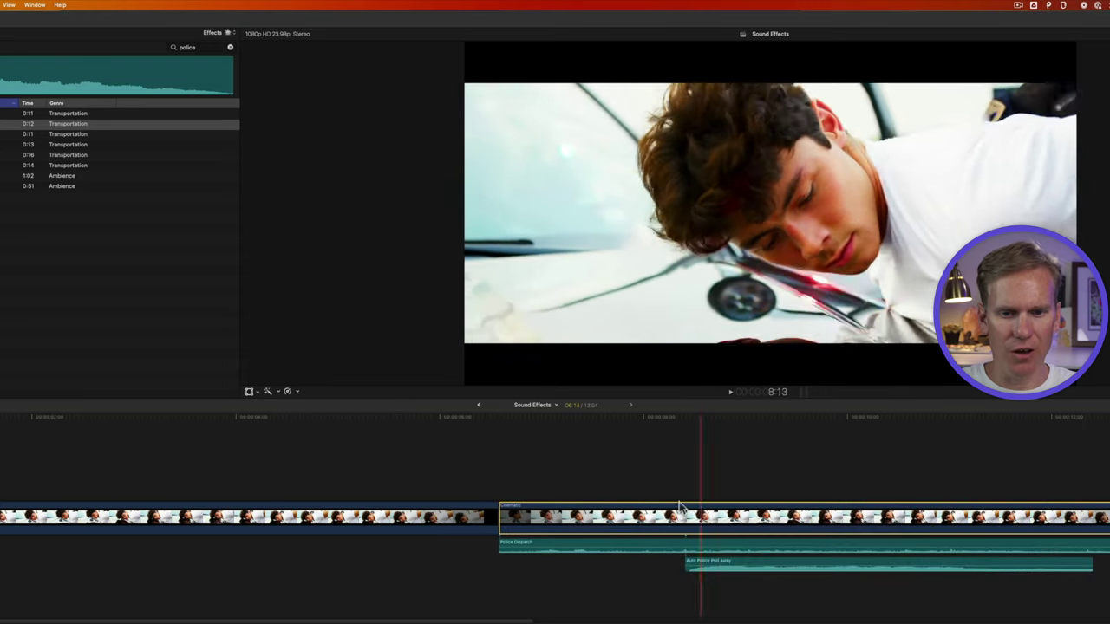
key("Up")
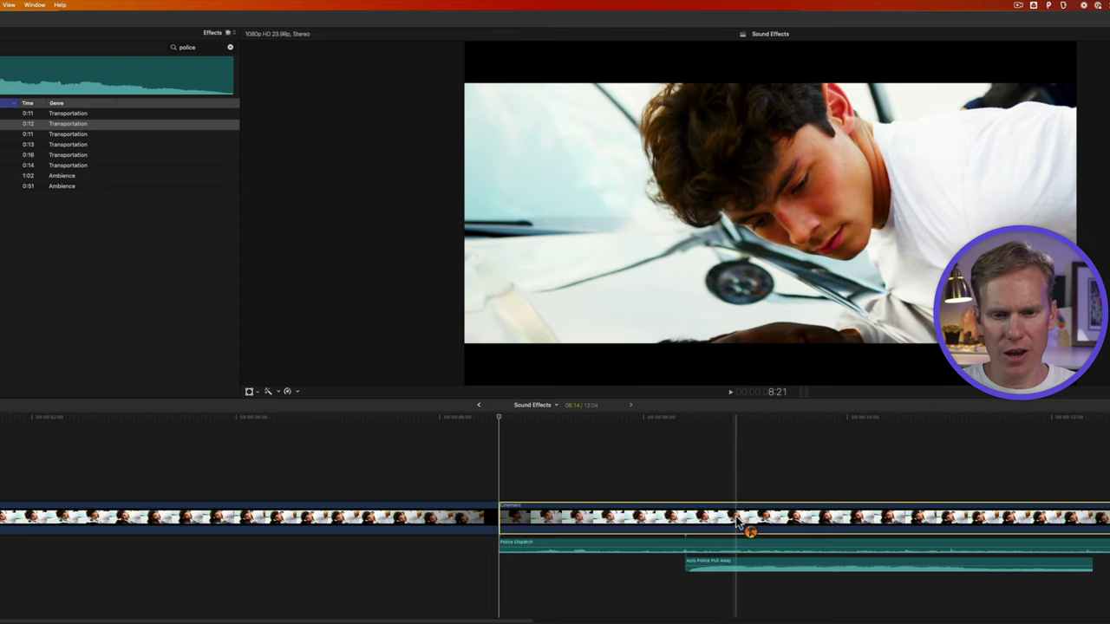
left_click_drag(743, 525, 25, 525)
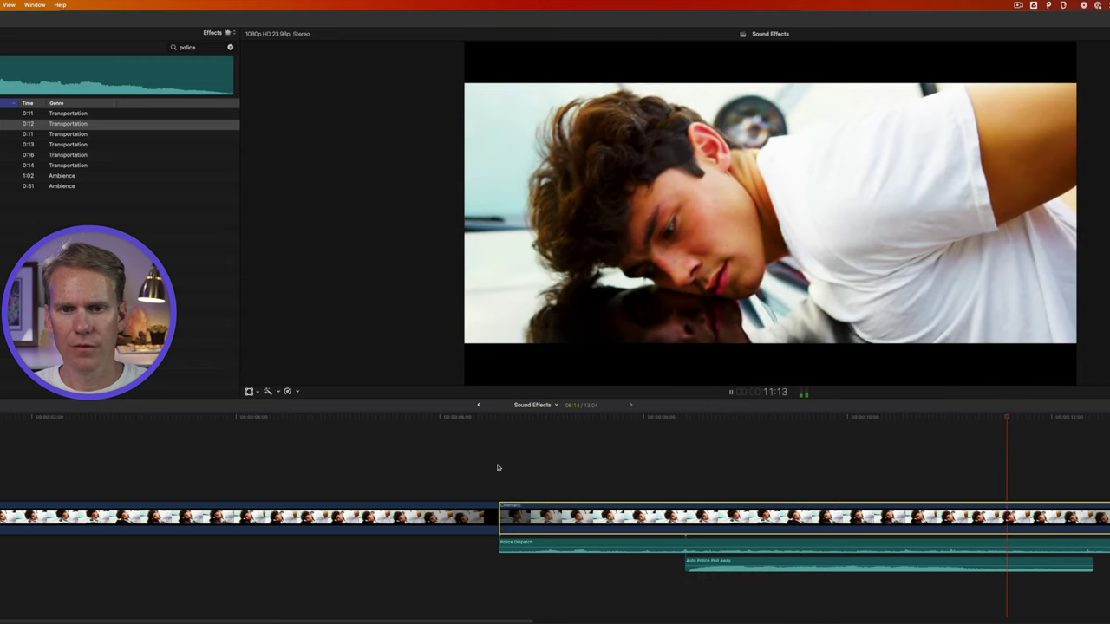
left_click(708, 562)
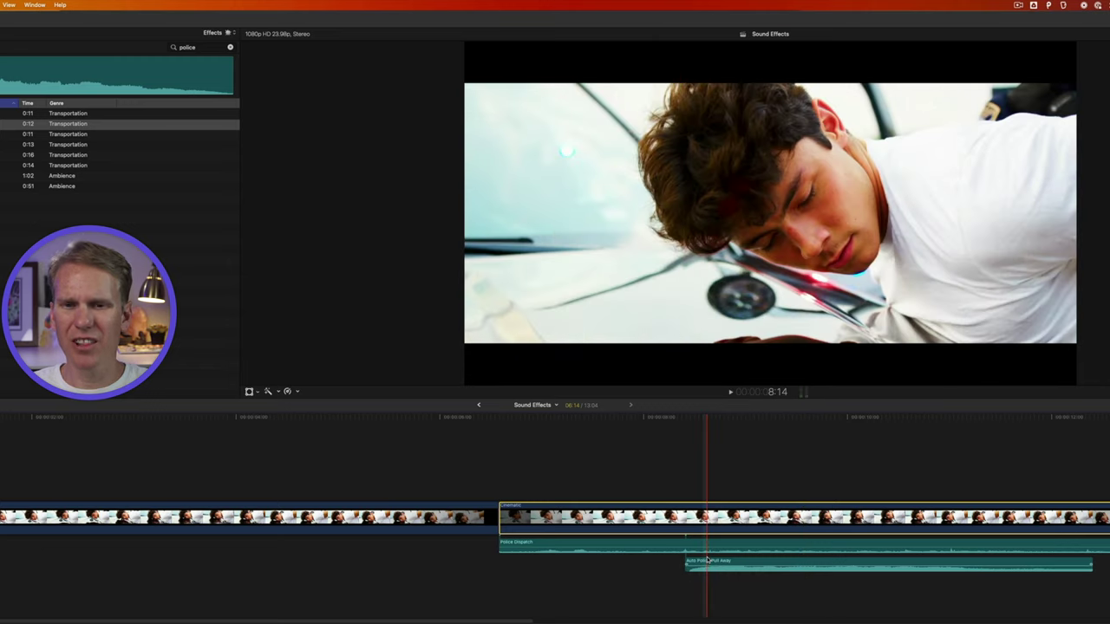
left_click(799, 564)
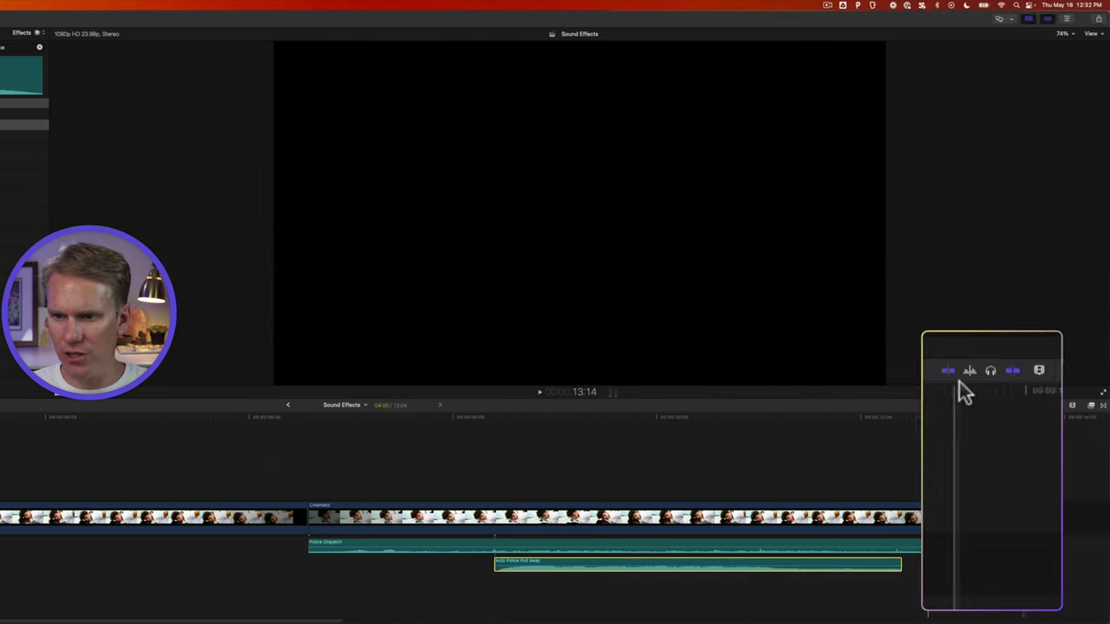
Switch clips to larger waveforms and drag Auto Police Pull Away's volume to -4 dB, testing 1 dB nudges.
left_click(1037, 368)
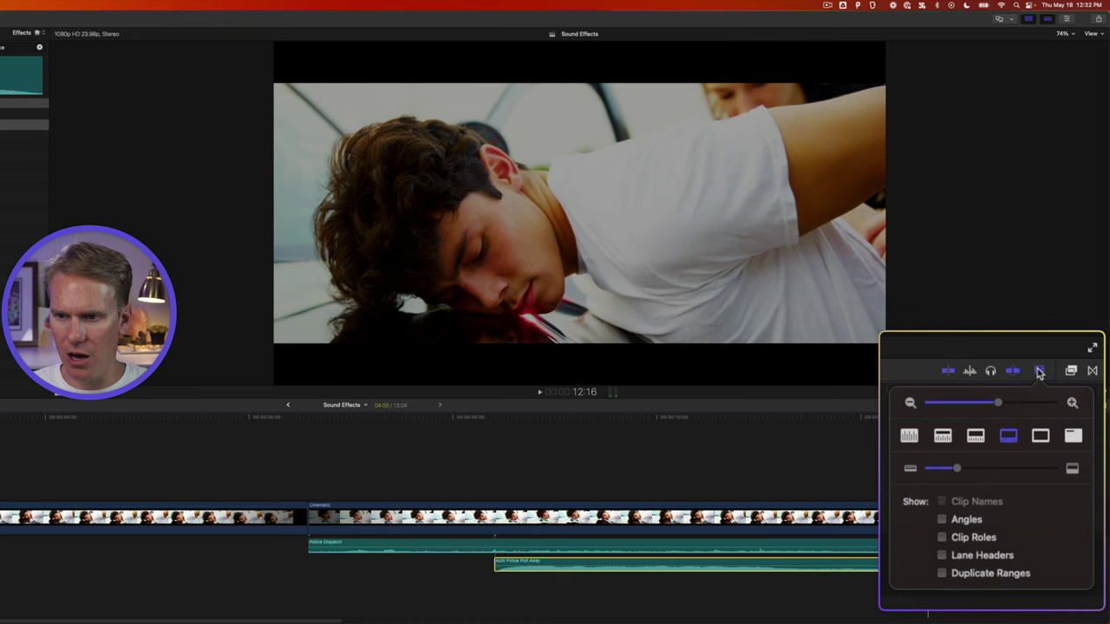
left_click(942, 437)
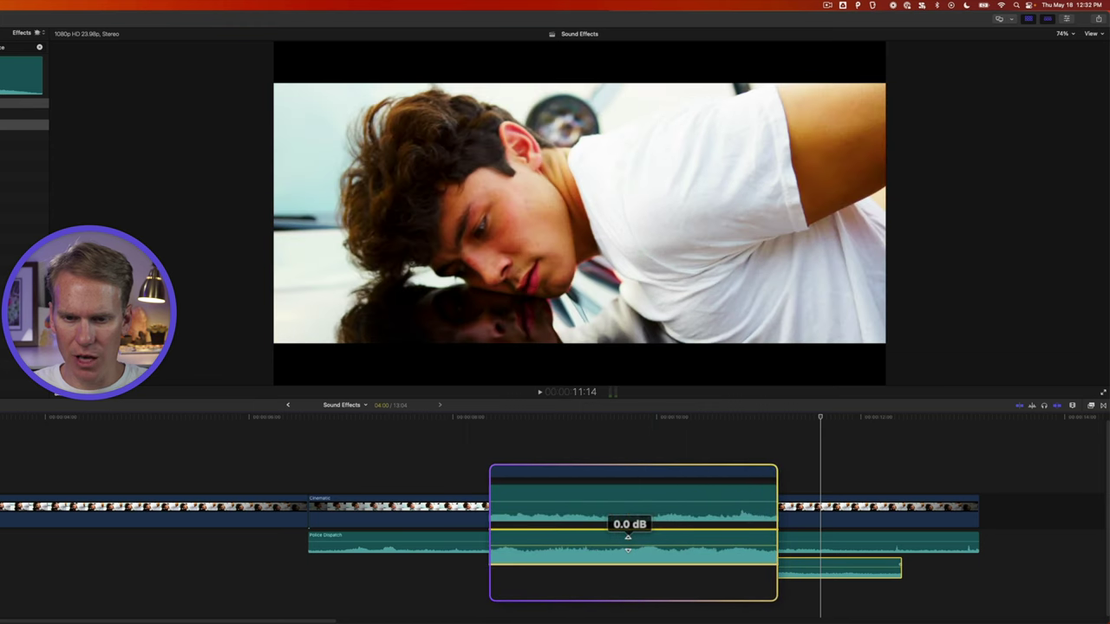
mouse_move(628, 544)
left_mouse_down()
mouse_move(634, 570)
mouse_move(630, 547)
left_mouse_up()
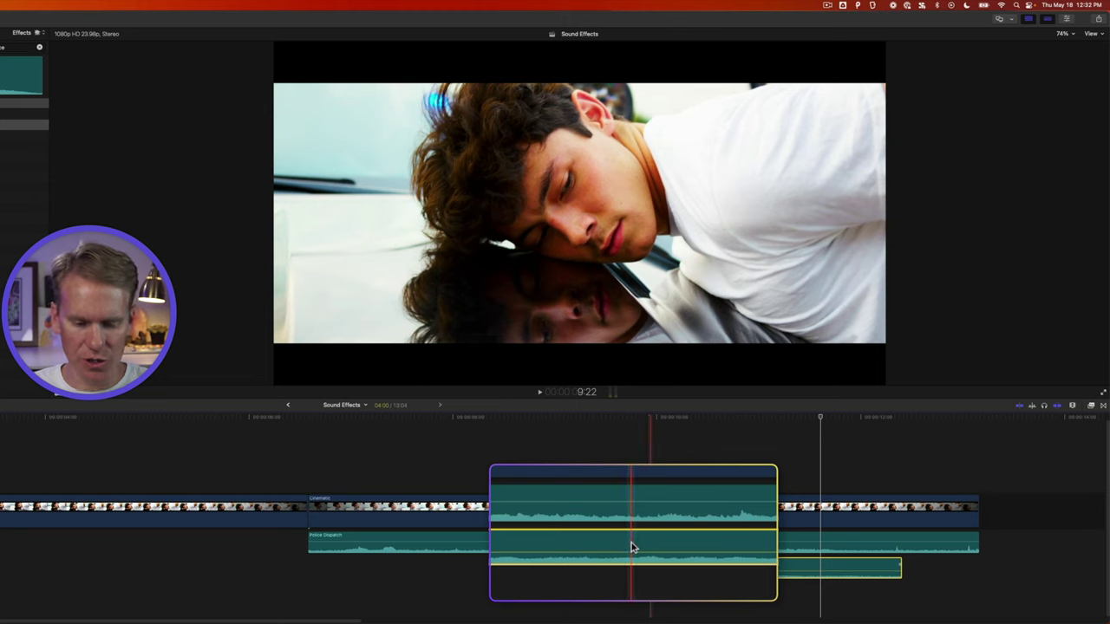
key("ctrl+minus")
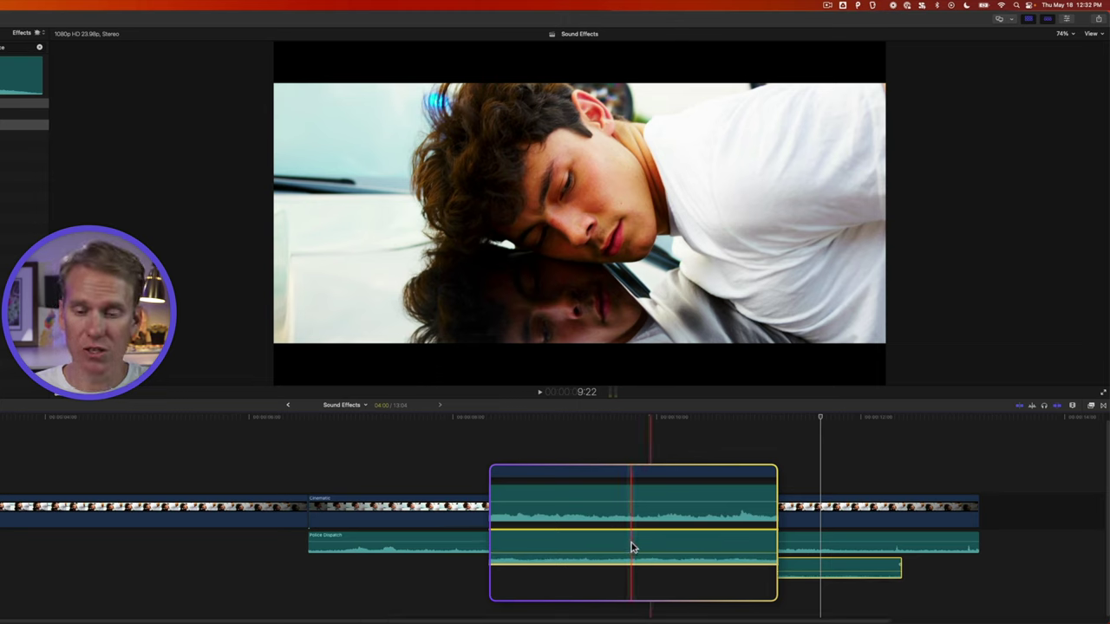
key("ctrl+plus")
key("ctrl+plus")
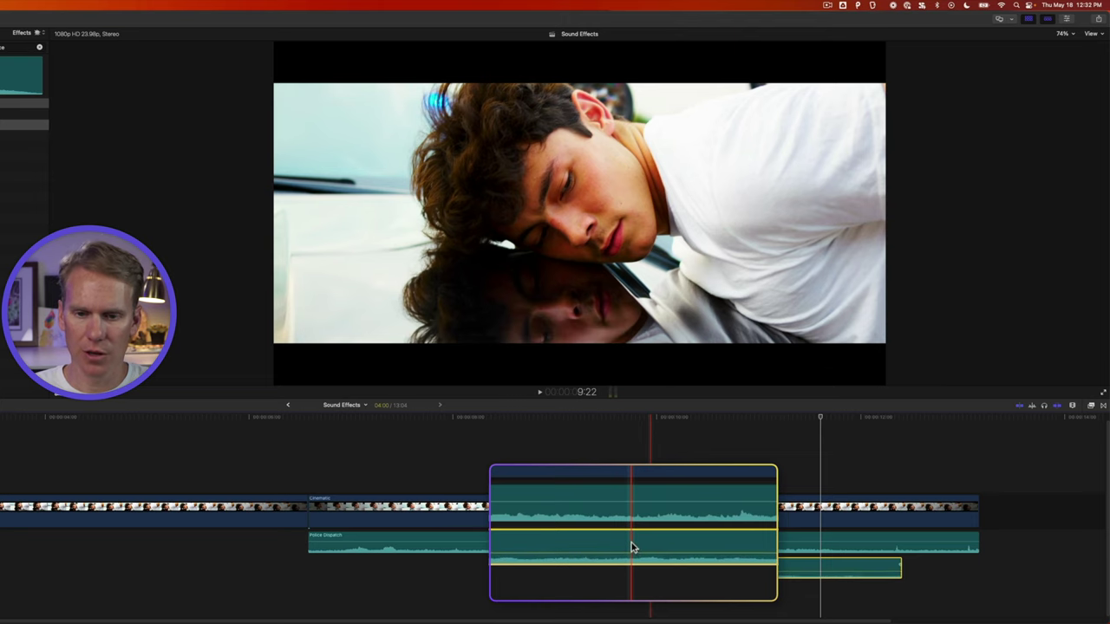
Drag Police Dispatch's Volume slider in the Audio Inspector down to -13.1 dB.
left_click(559, 490)
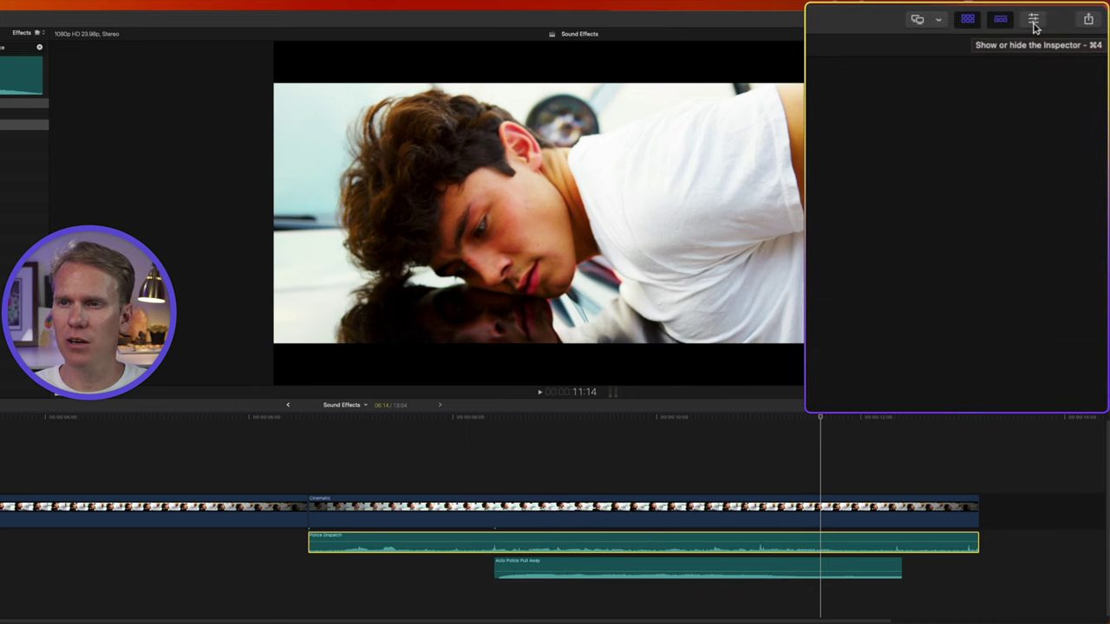
left_click(1032, 21)
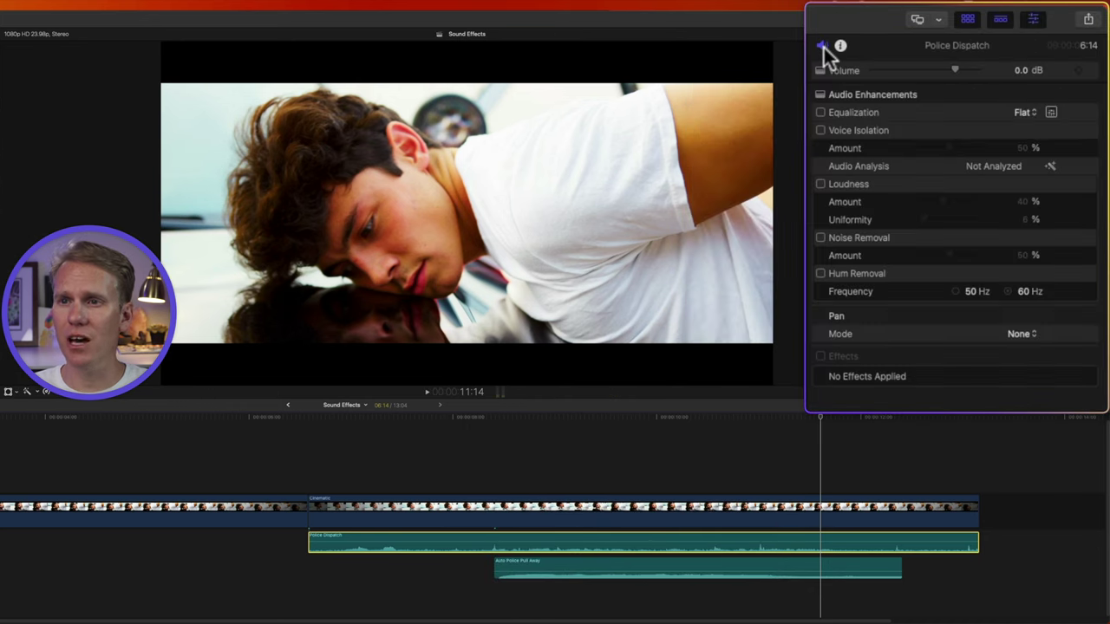
mouse_move(953, 68)
left_mouse_down()
mouse_move(920, 66)
mouse_move(970, 65)
left_mouse_up()
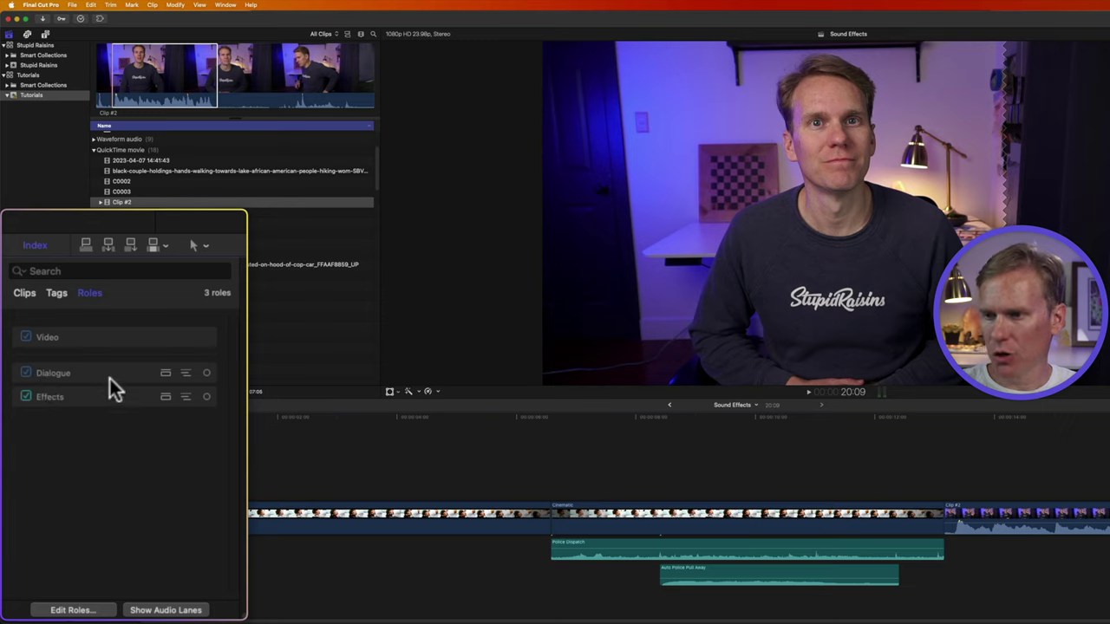
Give the Dialogue, Effects and Music roles their own audio lanes.
scroll(312, 251, "down", 10)
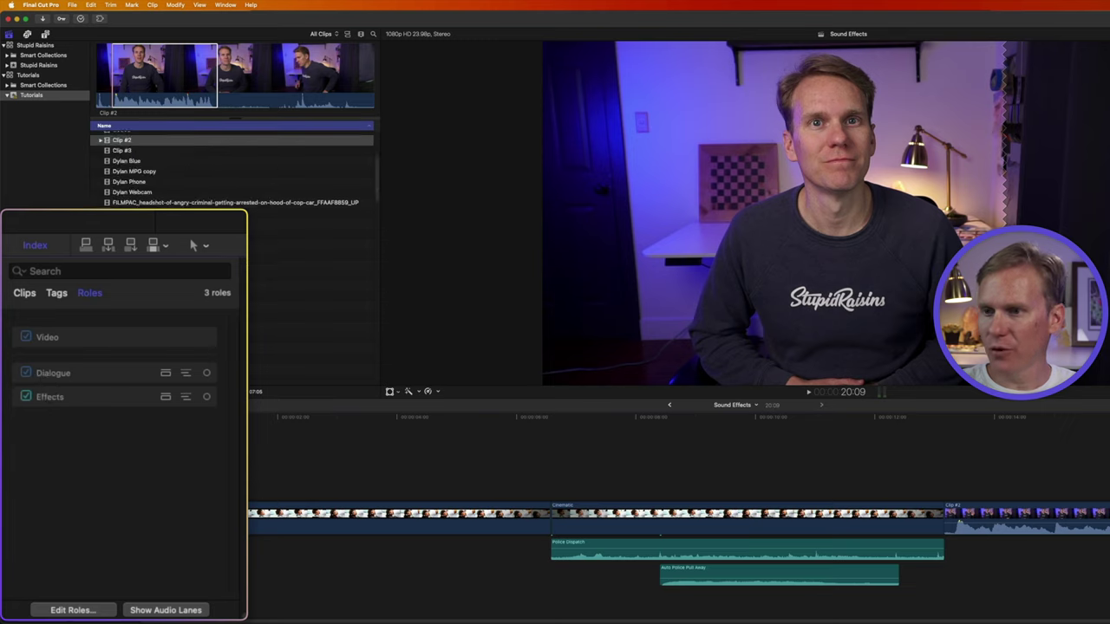
scroll(260, 174, "down", 5)
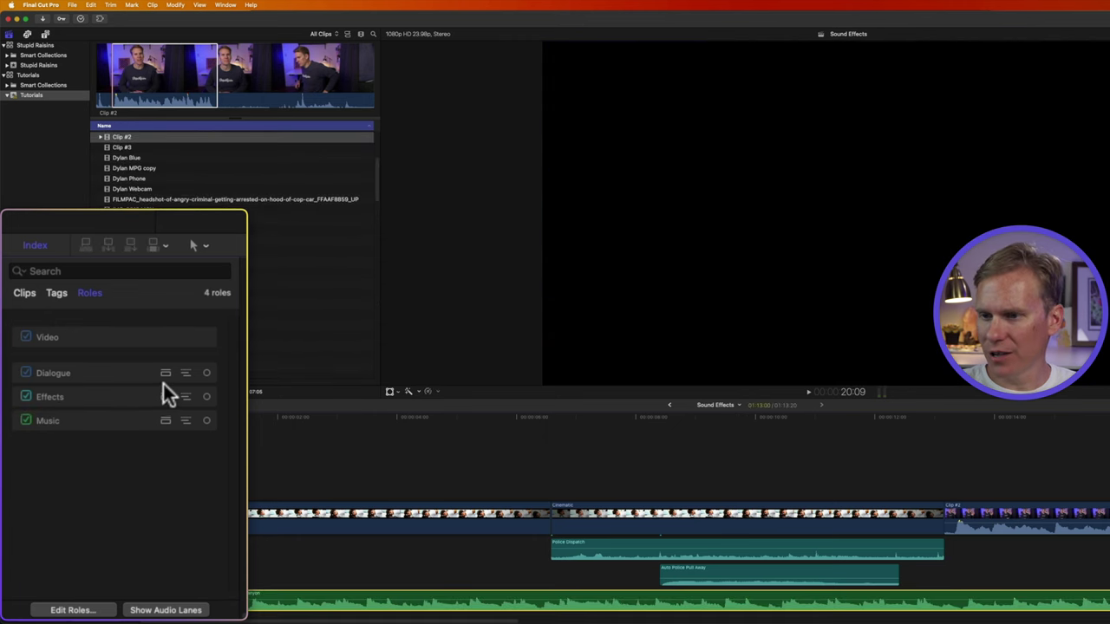
left_click(165, 373)
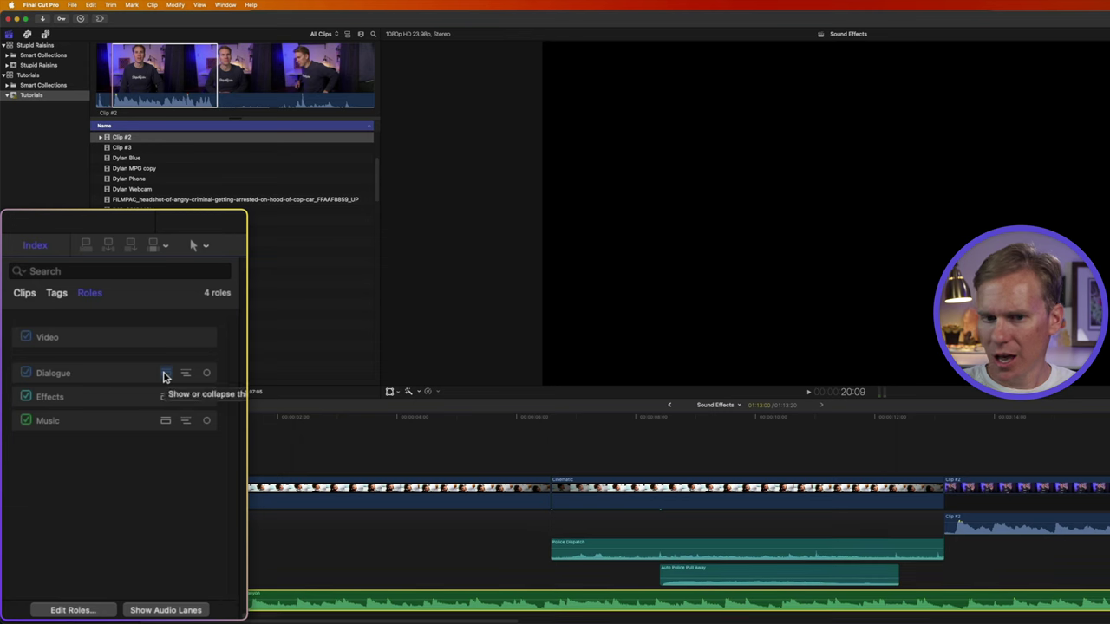
left_click(164, 397)
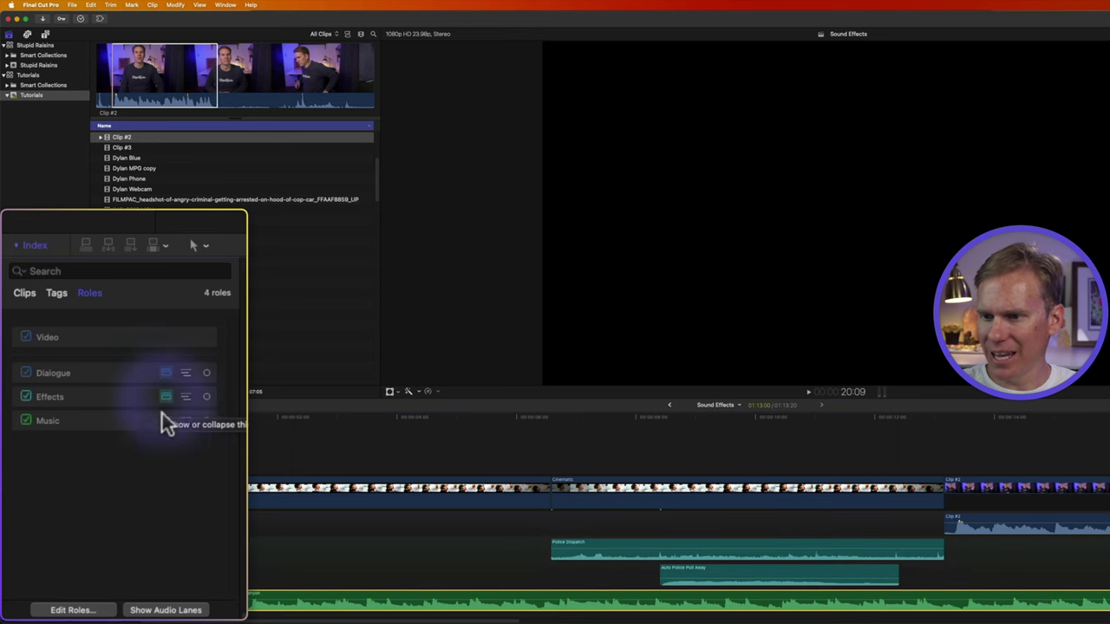
left_click(164, 421)
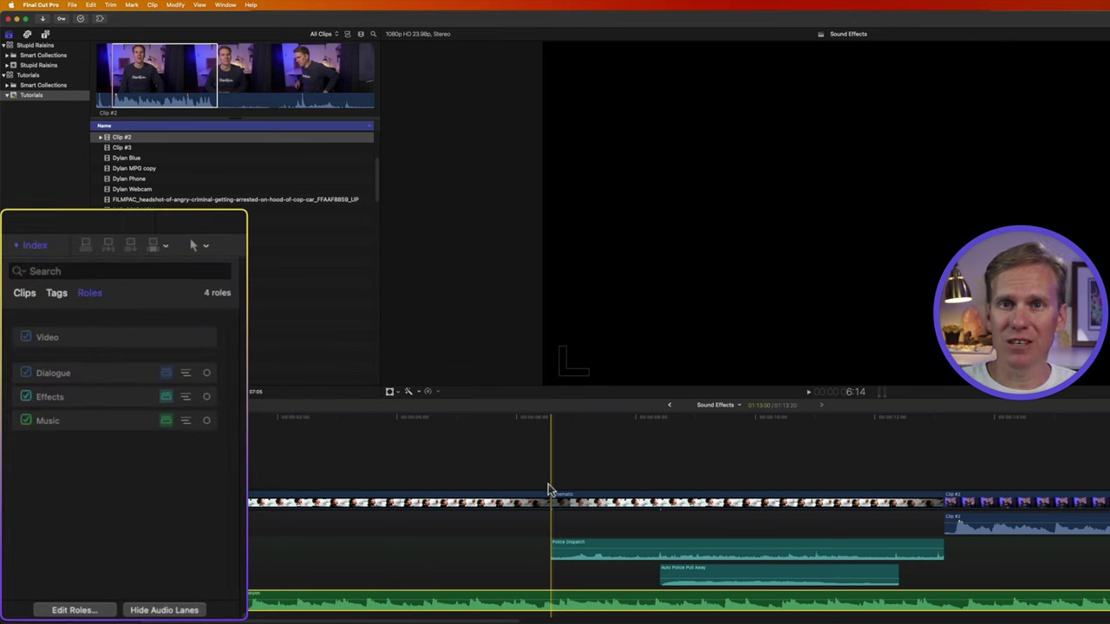
Toggle the audio lanes off and on, then move Auto Police Pull Away earlier.
left_click(144, 611)
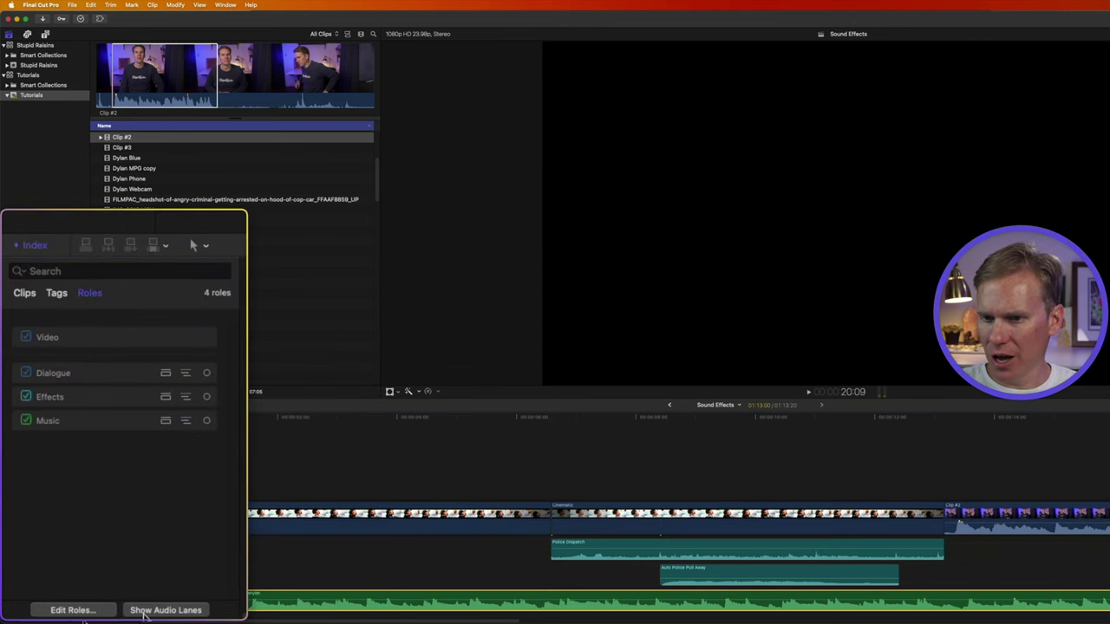
left_click(144, 611)
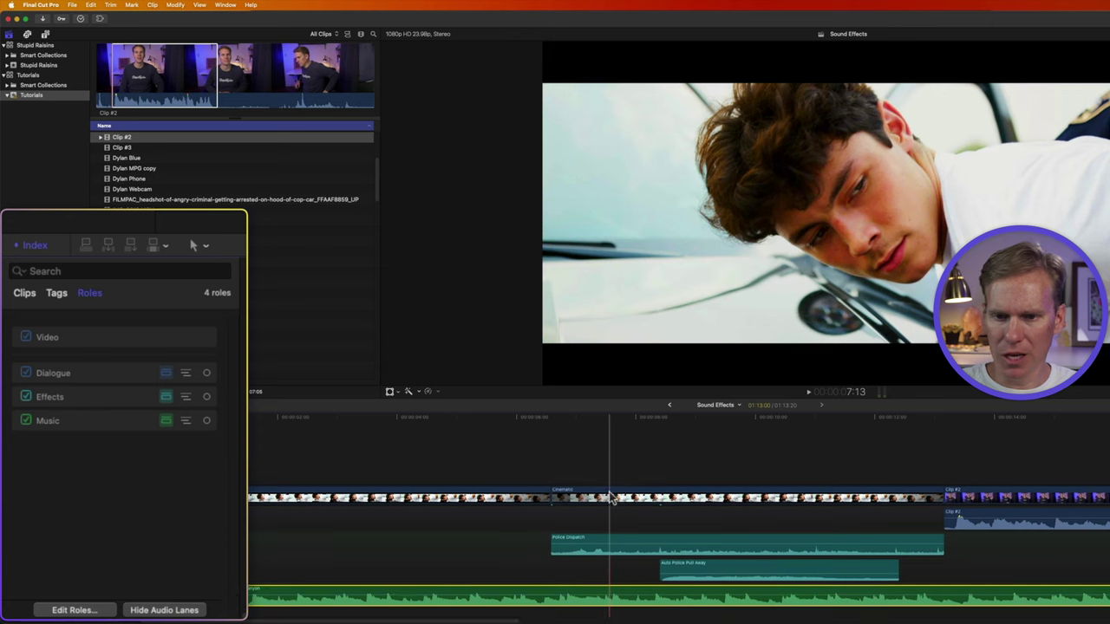
left_click_drag(721, 550, 643, 617)
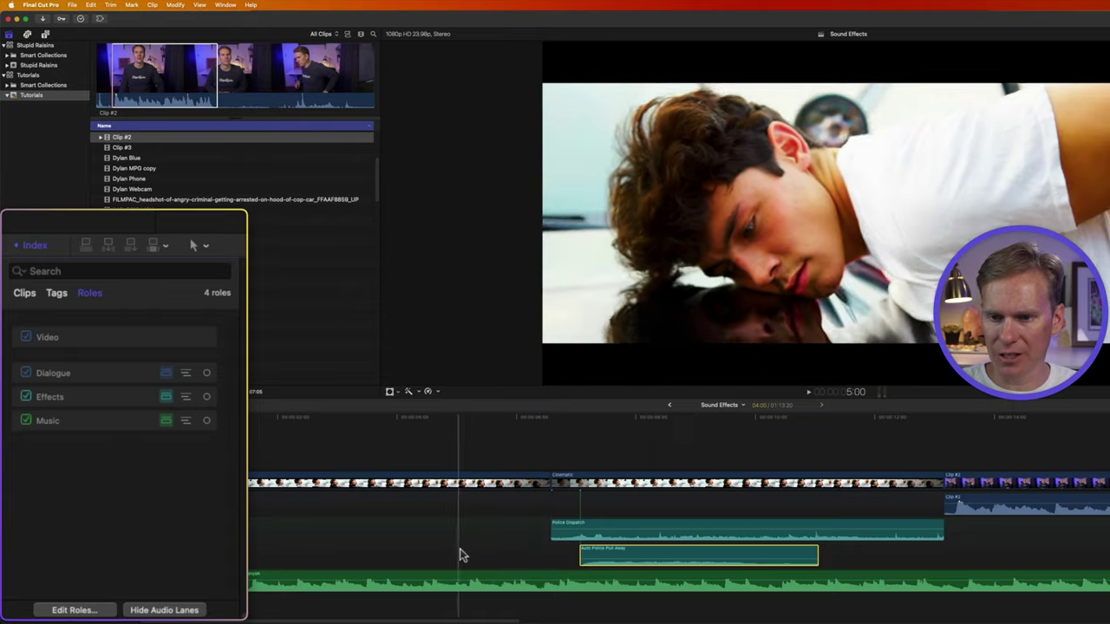
left_click_drag(481, 574, 486, 500)
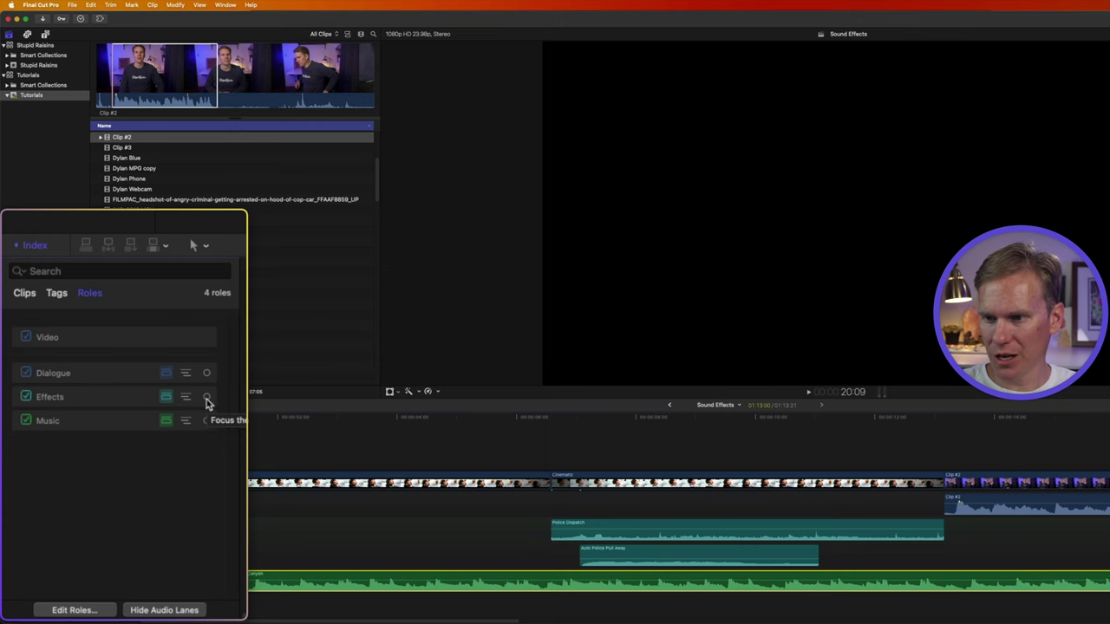
Focus on the Effects role, unfocus it, and hide the separate audio role lanes.
left_click(206, 397)
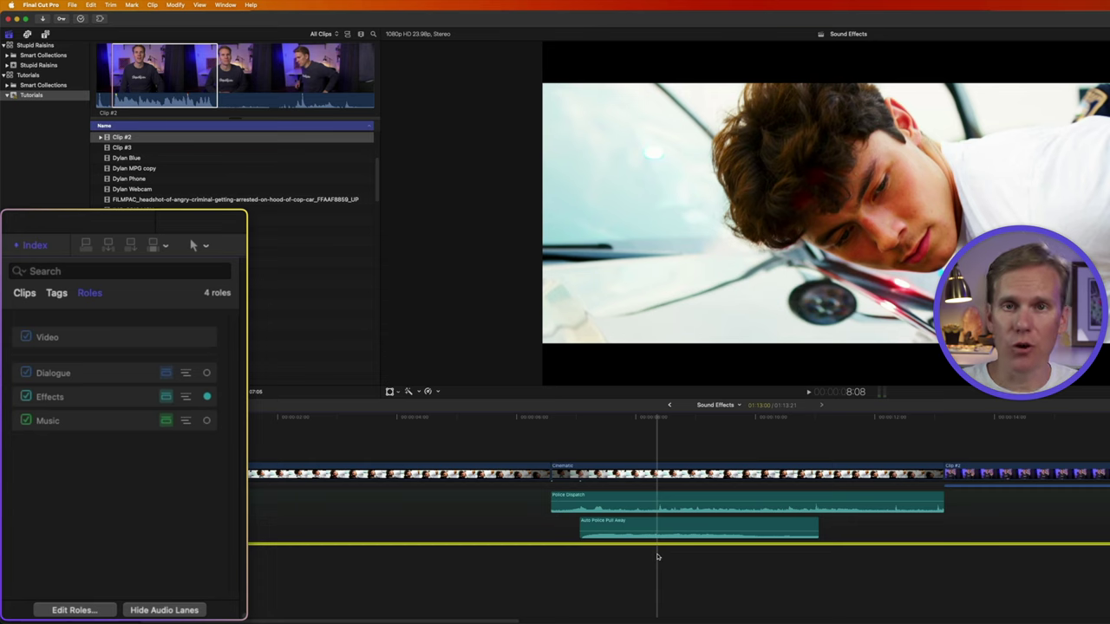
left_click(207, 396)
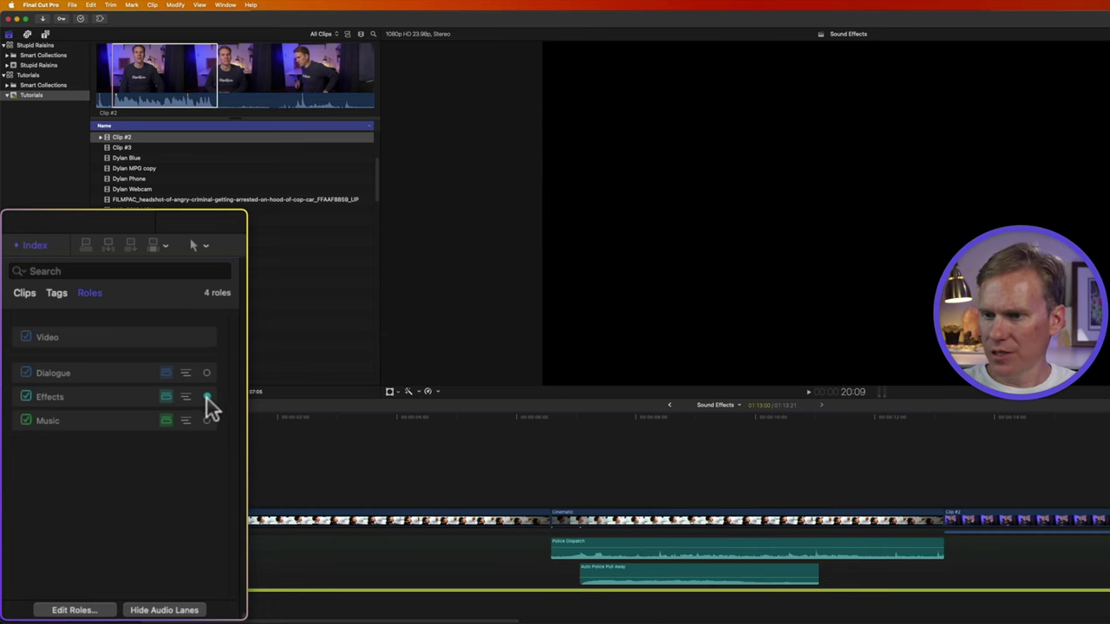
left_click(161, 611)
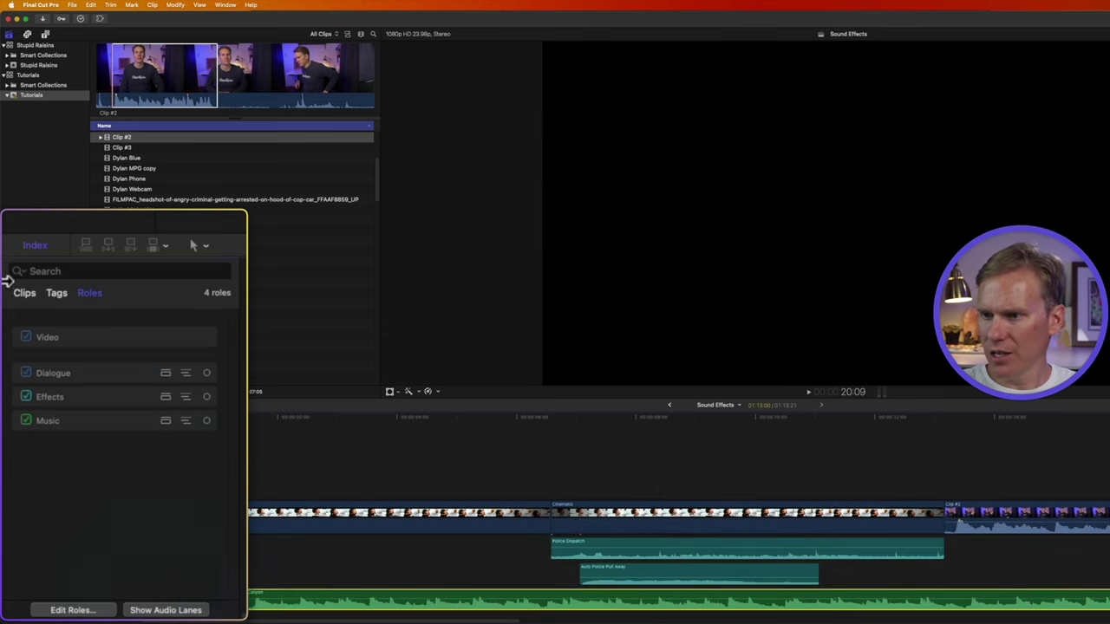
Close the Timeline Index and play the edit from the Cinematic clip.
left_click(18, 246)
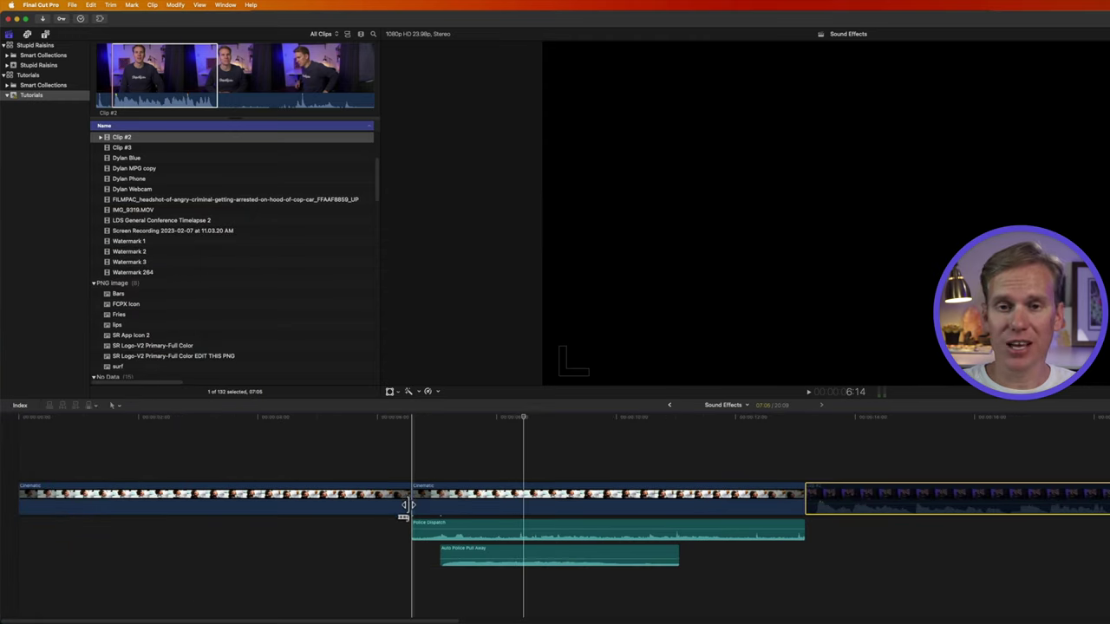
key("space")
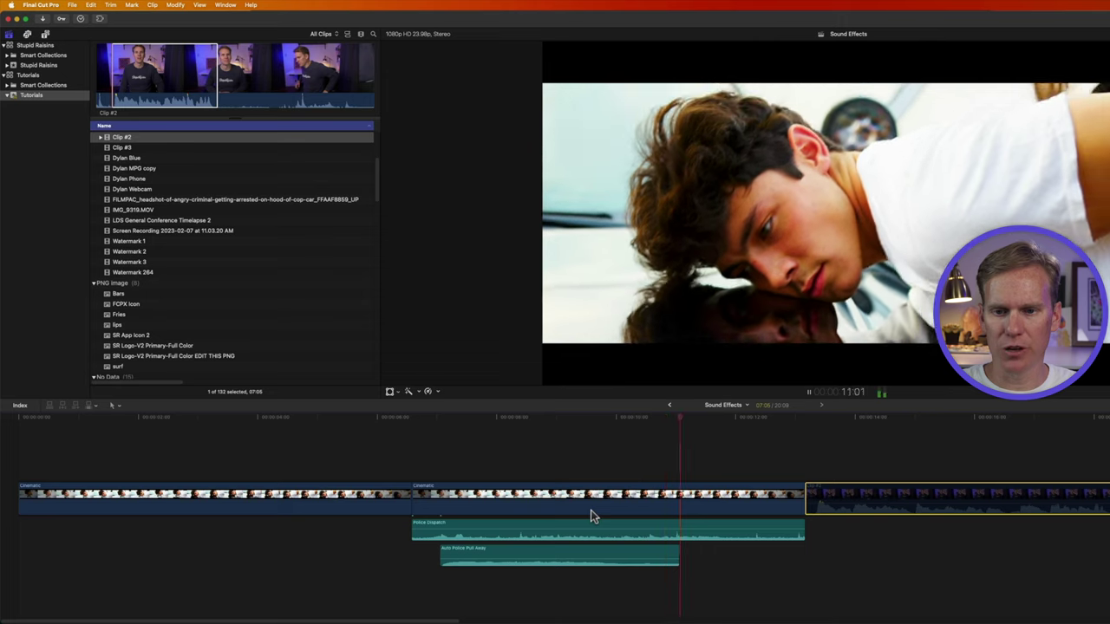
key("space")
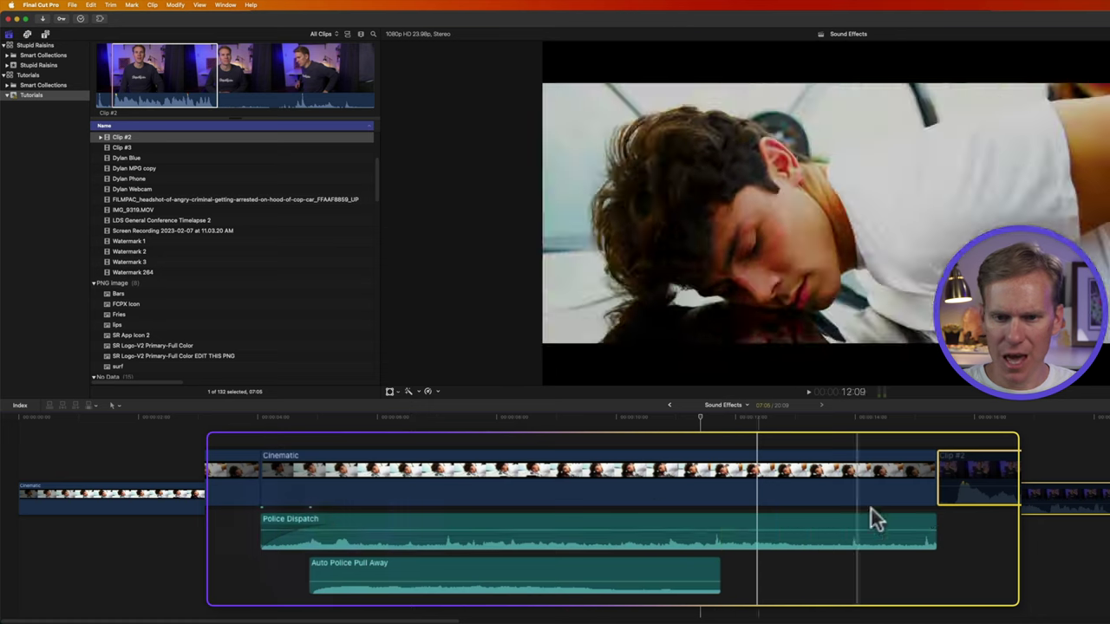
Fade out Police Dispatch's end, fade Auto Police Pull Away out and in, then play back.
left_click_drag(933, 526, 911, 527)
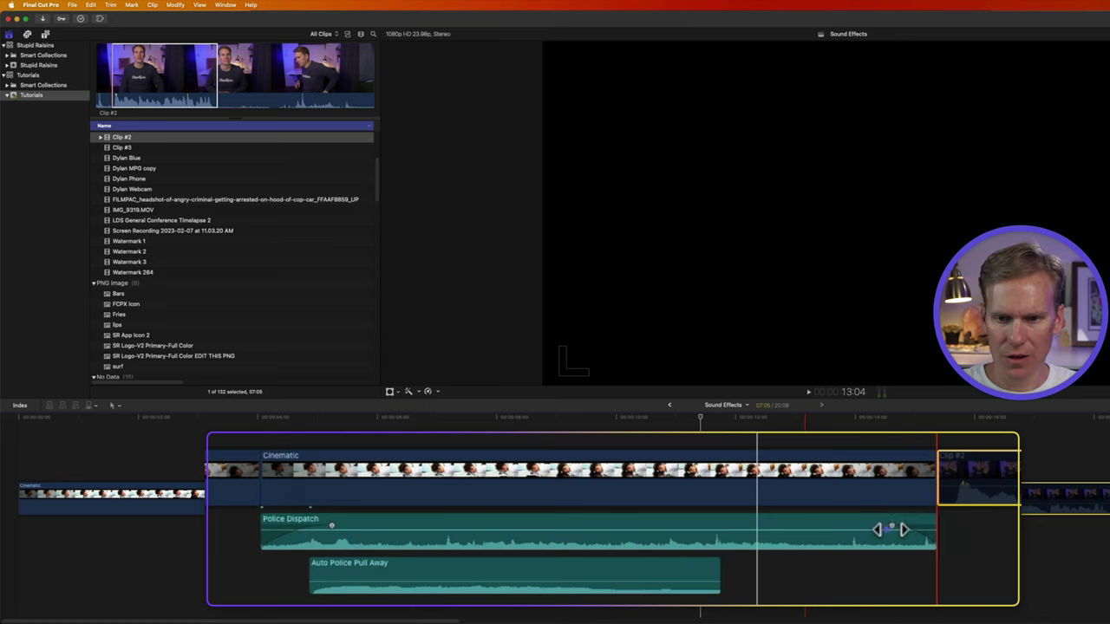
left_click_drag(719, 567, 703, 567)
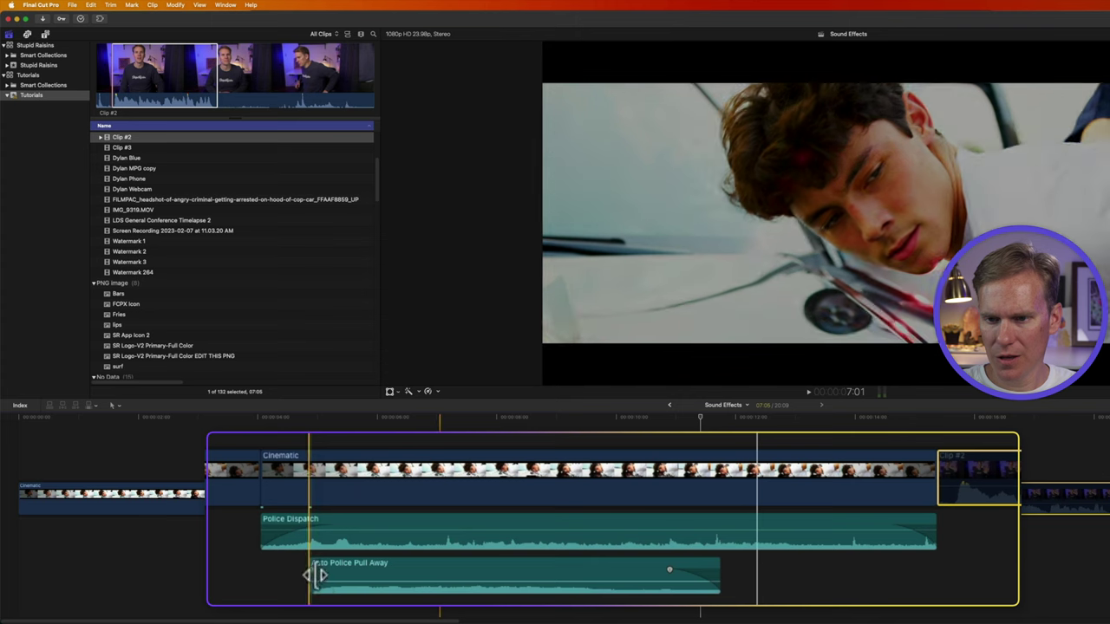
left_click_drag(312, 571, 314, 571)
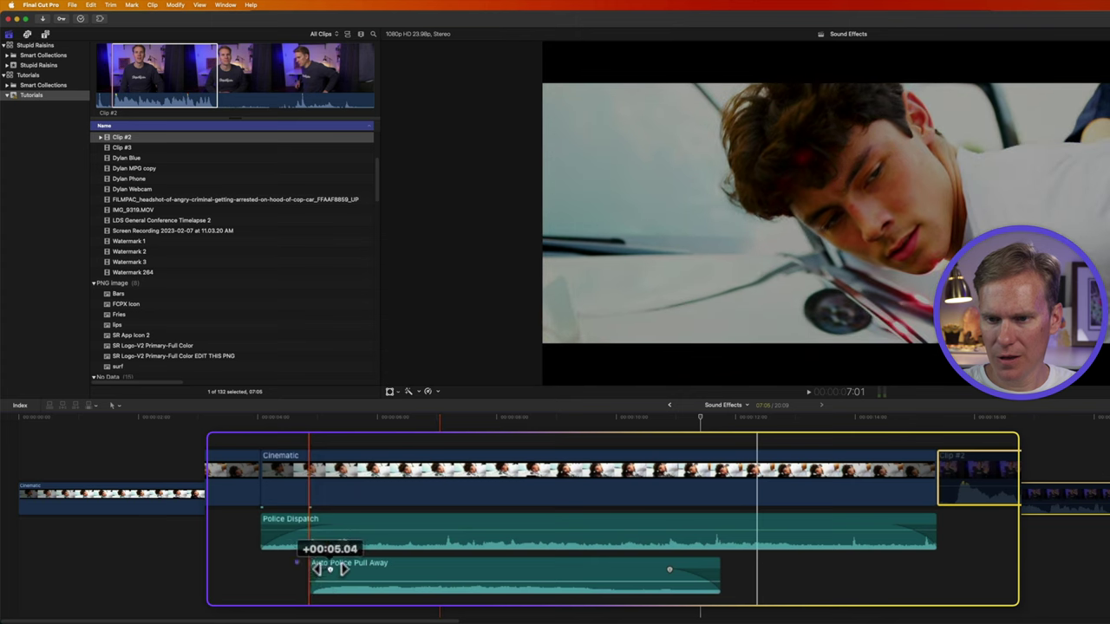
key("space")
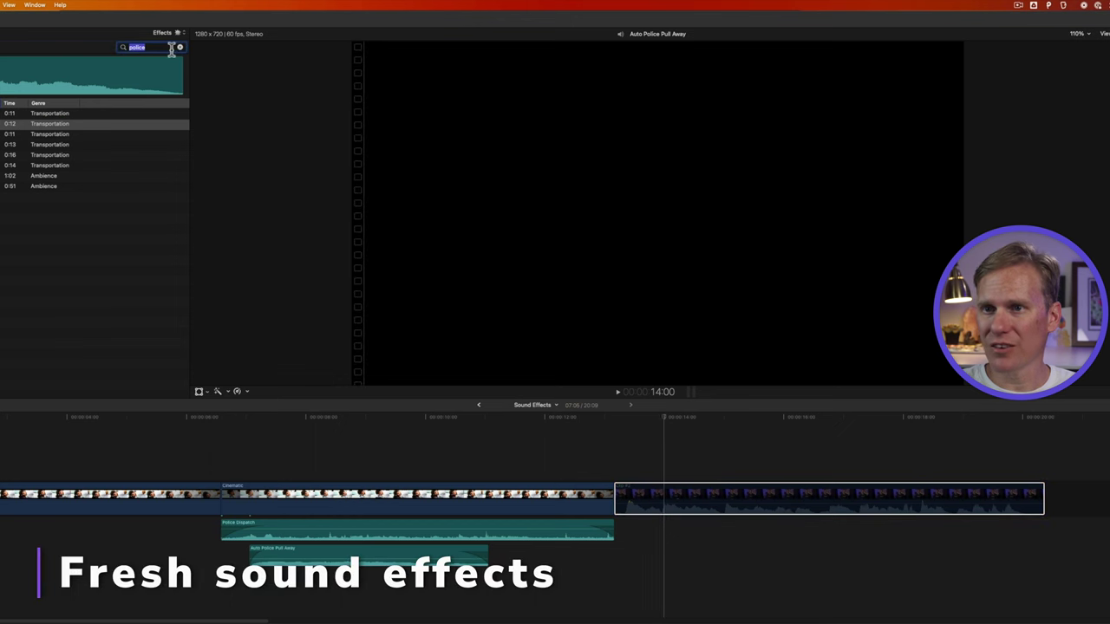
Clear the police sound search and search Soundsnap for 'cop' sound effects.
left_click(178, 49)
key("super+Tab")
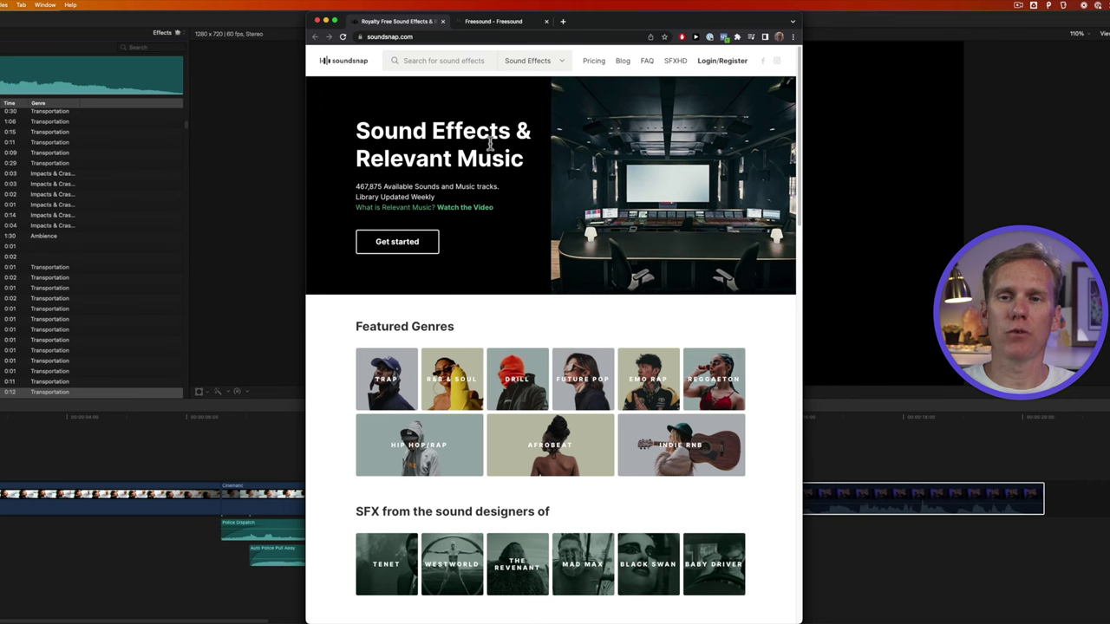
left_click(458, 63)
key("Return")
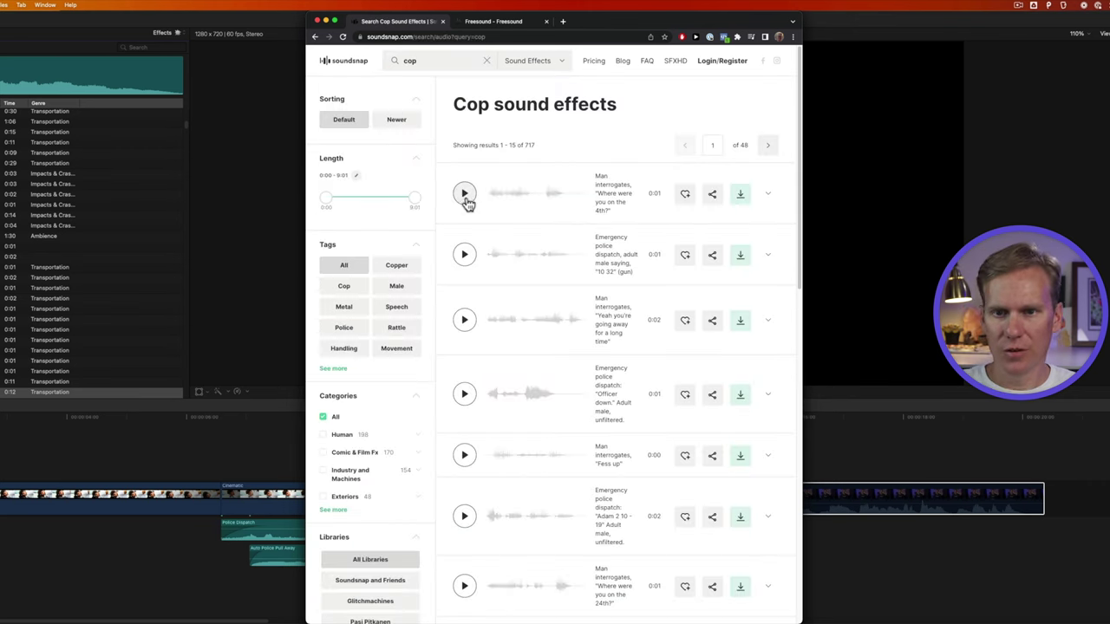
Preview the interrogation sound twice, view Soundsnap's pricing plans, then go to Freesound.
scroll(503, 249, "down", 5)
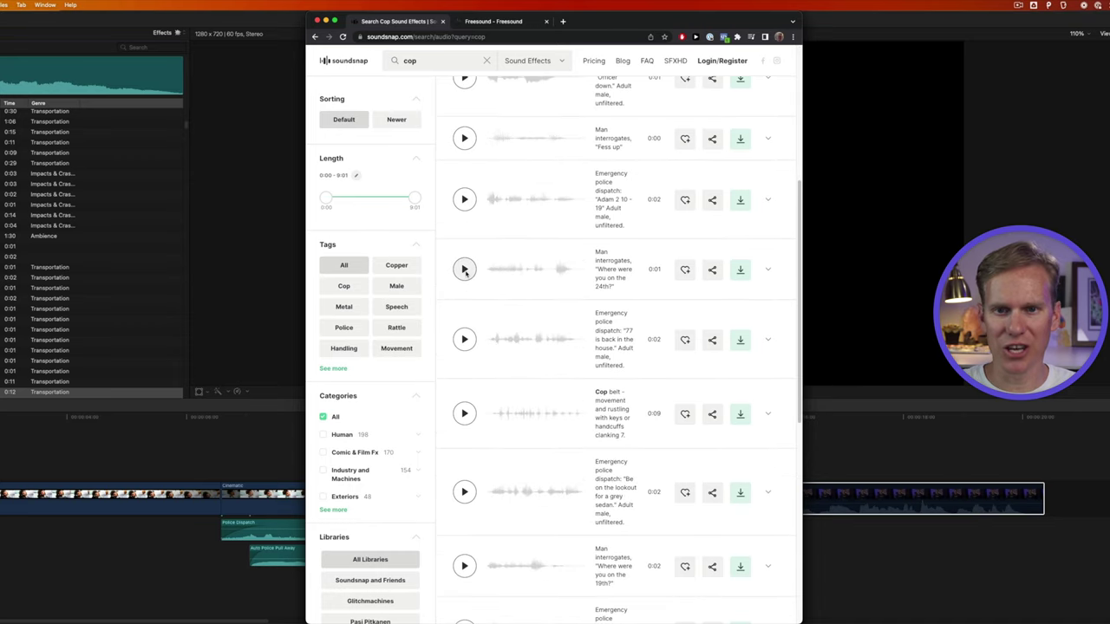
left_click(464, 269)
left_click(464, 270)
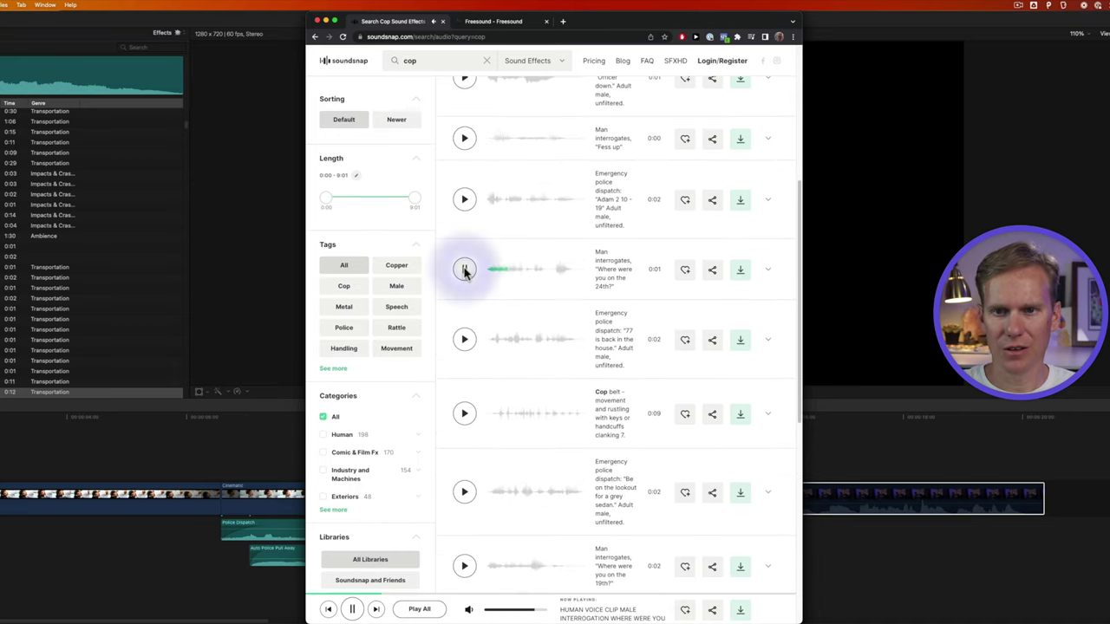
scroll(474, 271, "up", 5)
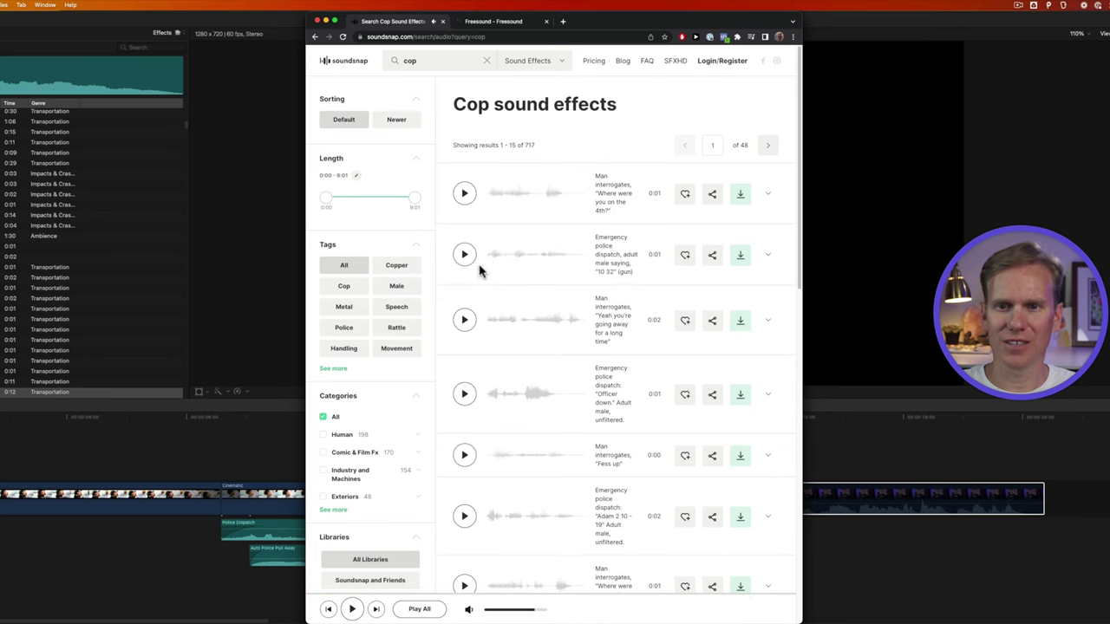
left_click(595, 62)
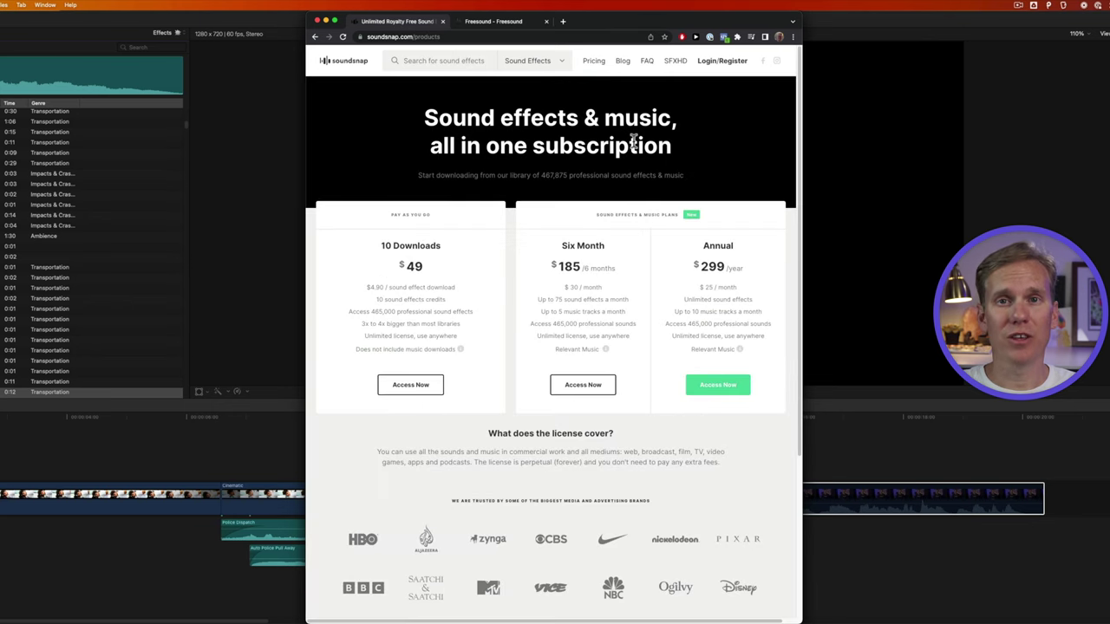
left_click(496, 23)
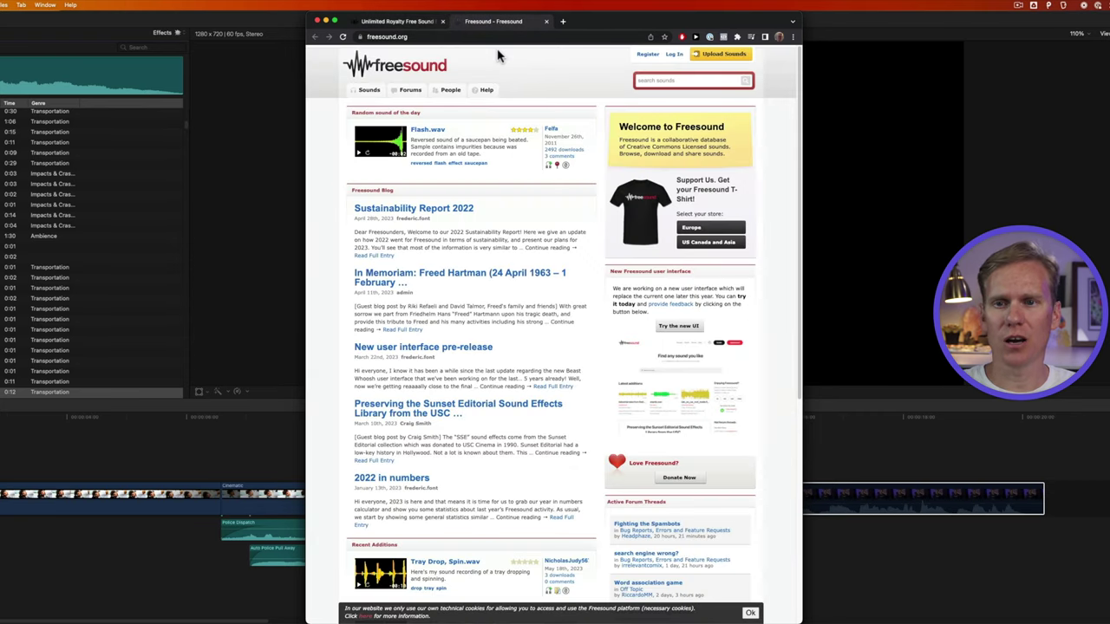
Search Freesound for 'Police' and open the Police siren.mp3 result among 1009 sounds.
left_click(660, 79)
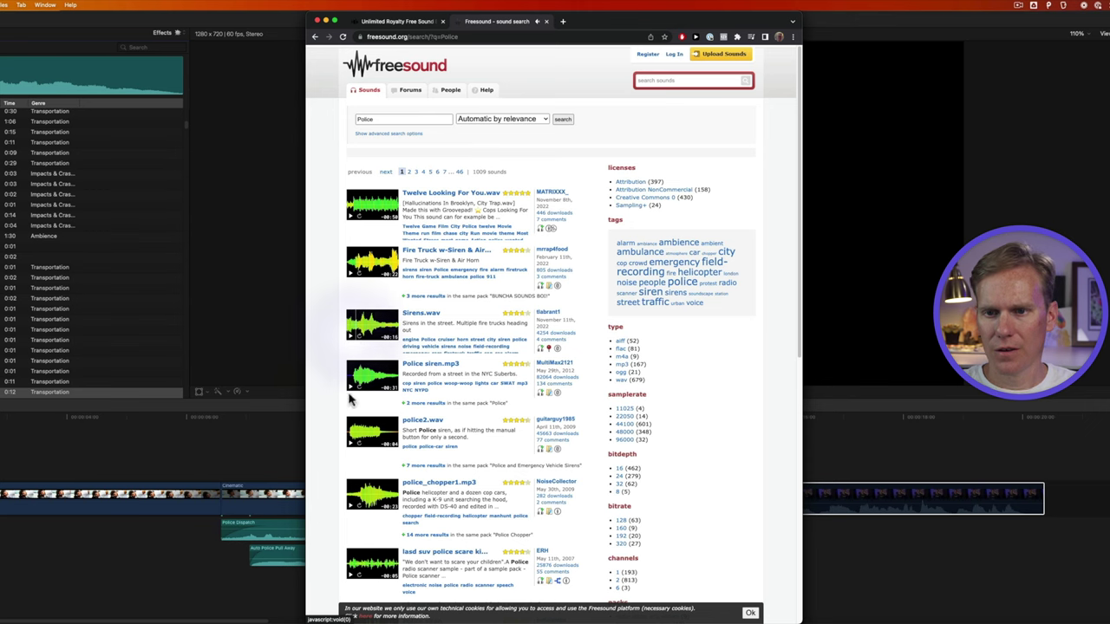
left_click(430, 363)
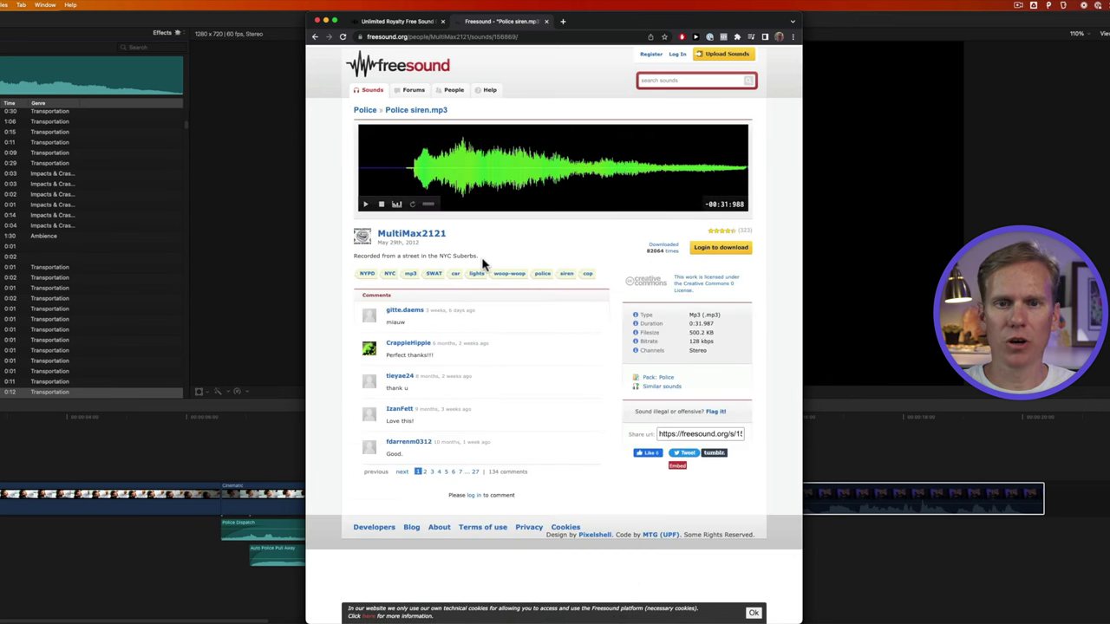